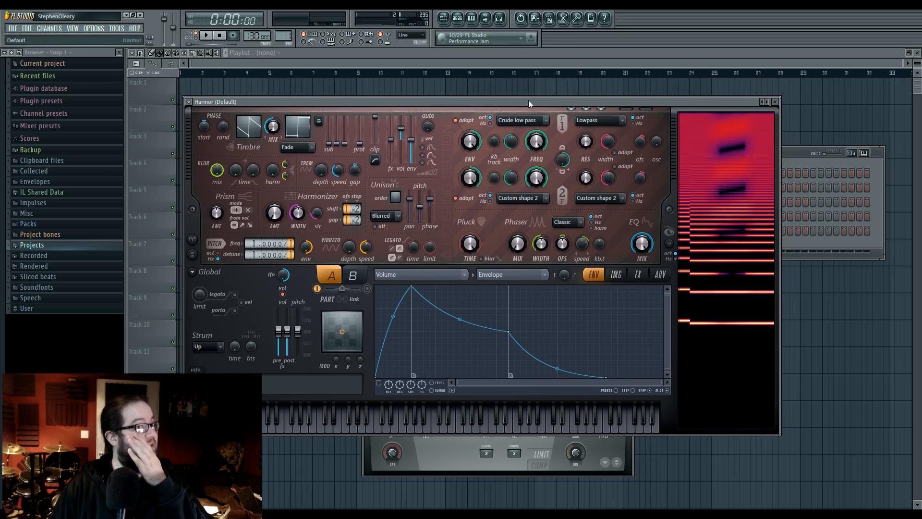
# Load Fruity Phaser into the first effect slot of mixer Insert 1, ahead of Fruity Parametric EQ 2
pyautogui.moveTo(528, 100); pyautogui.dragTo(537, 93)
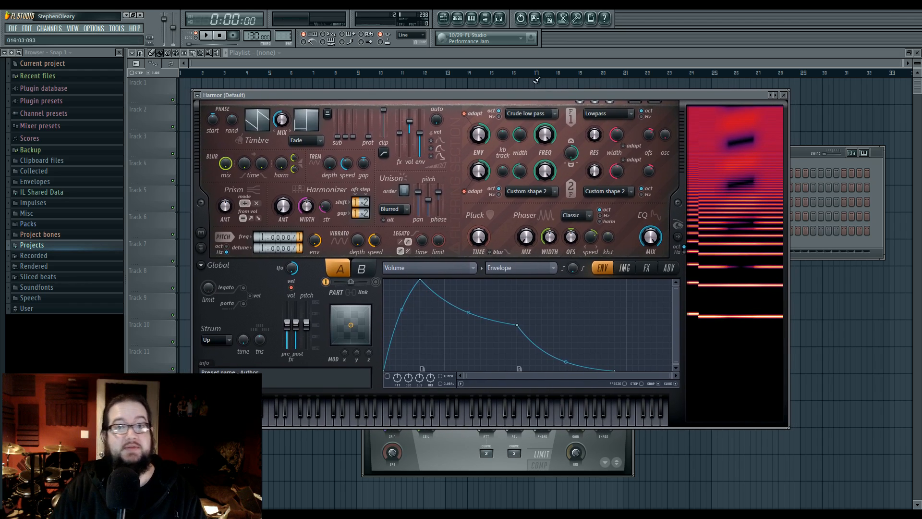
pyautogui.click(500, 18)
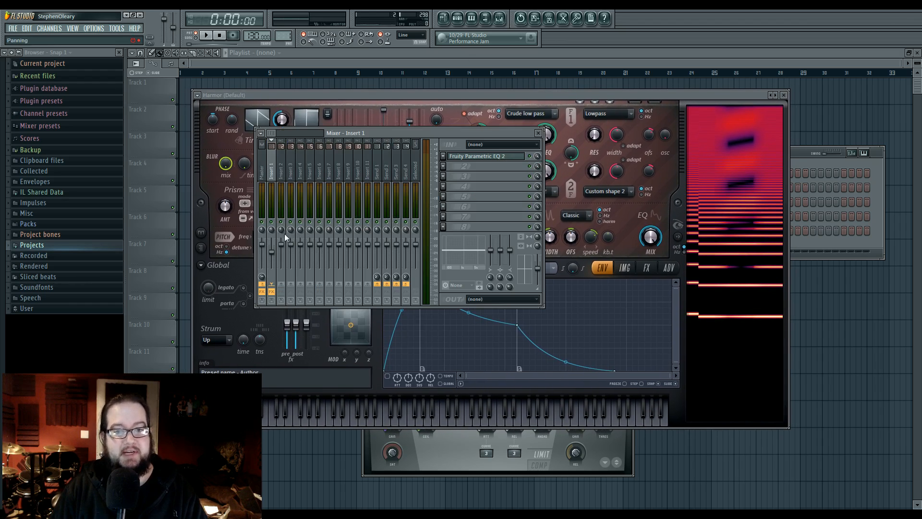
pyautogui.scroll(-1, 443, 157)
pyautogui.click(449, 156)
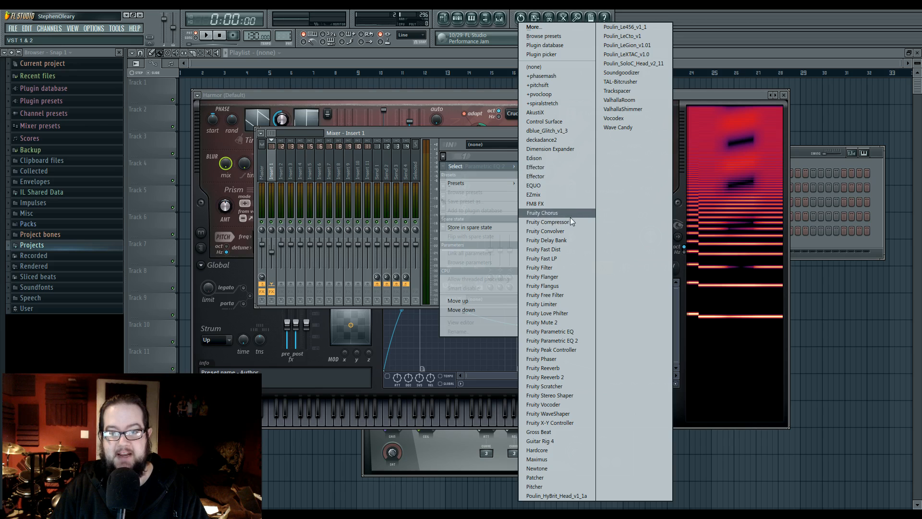
pyautogui.click(571, 359)
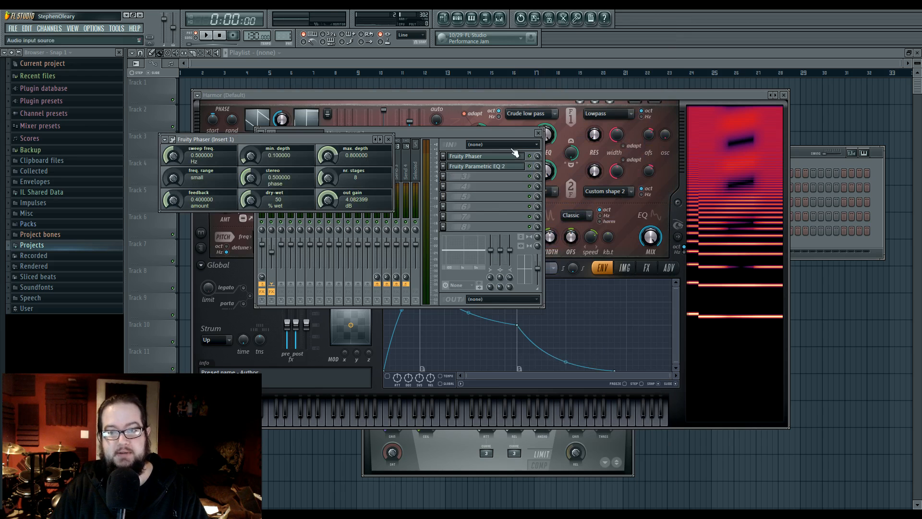
# Move the mixer aside, open Fruity Parametric EQ 2 on Insert 1 and place its window just below the phaser and mixer
pyautogui.moveTo(462, 133); pyautogui.dragTo(674, 119)
pyautogui.click(688, 153)
pyautogui.moveTo(499, 156); pyautogui.dragTo(595, 185)
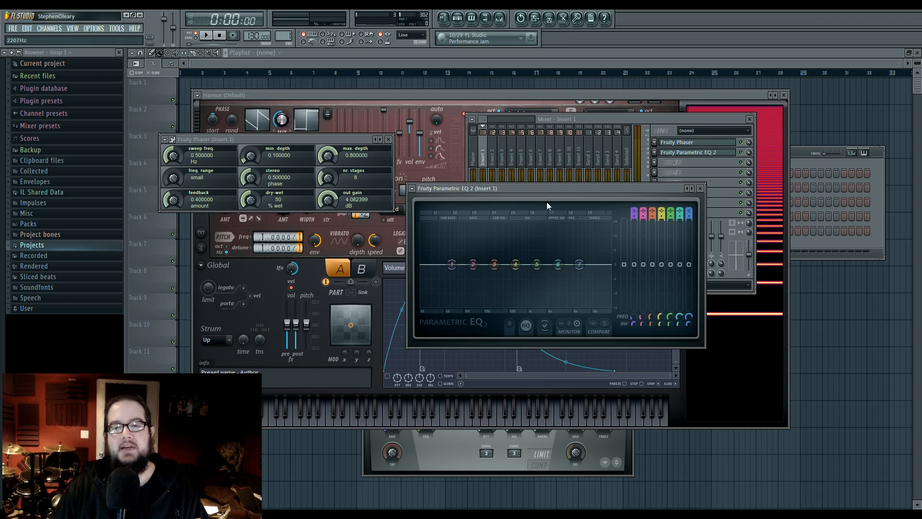
pyautogui.moveTo(543, 189); pyautogui.dragTo(474, 231)
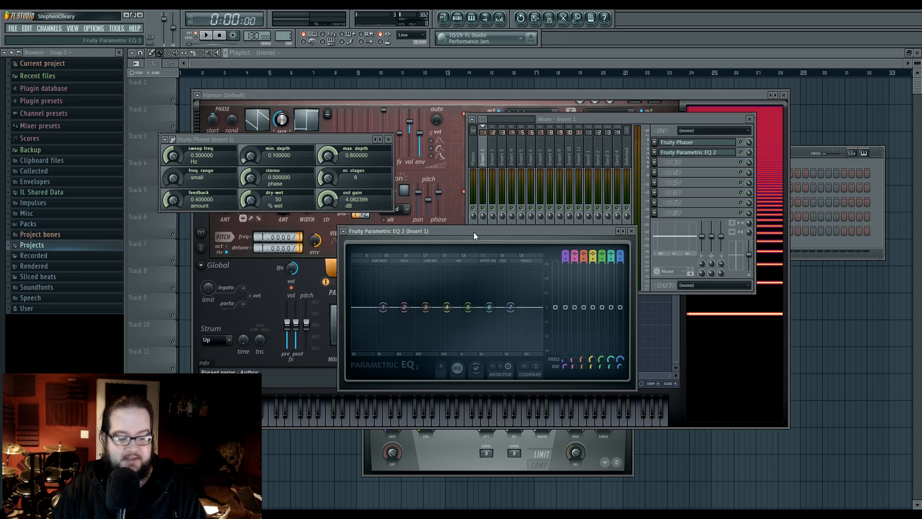
pyautogui.moveTo(473, 232); pyautogui.dragTo(492, 231)
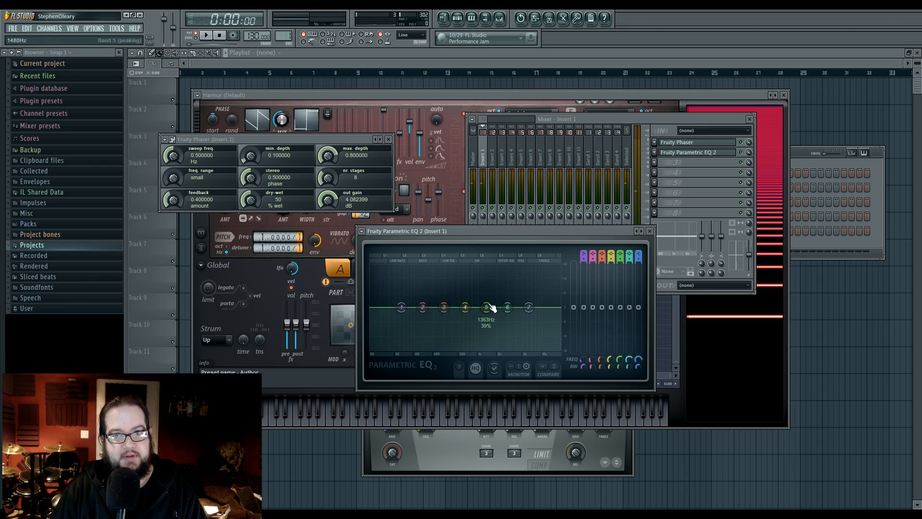
# Bring Harmor back to the front and raise its phaser mix to maximum, playing a test note
pyautogui.click(744, 152)
pyautogui.click(627, 101)
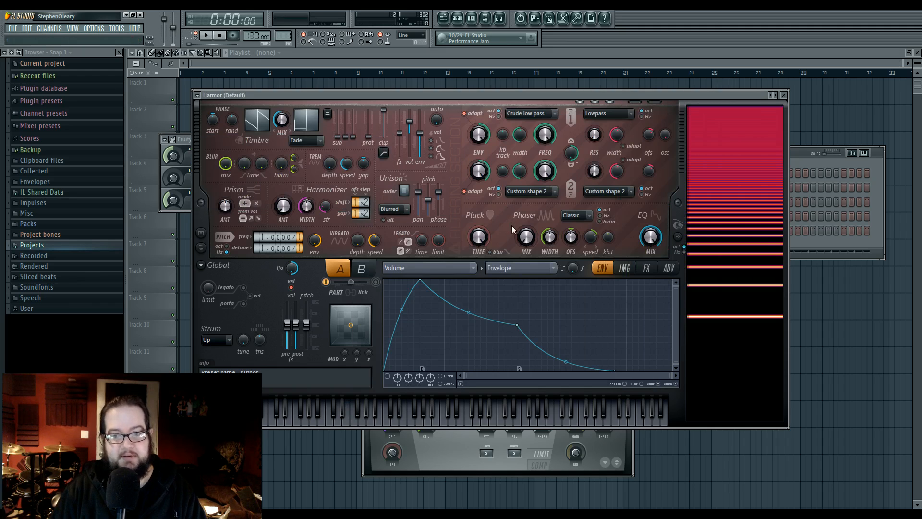
pyautogui.moveTo(377, 94); pyautogui.dragTo(374, 96)
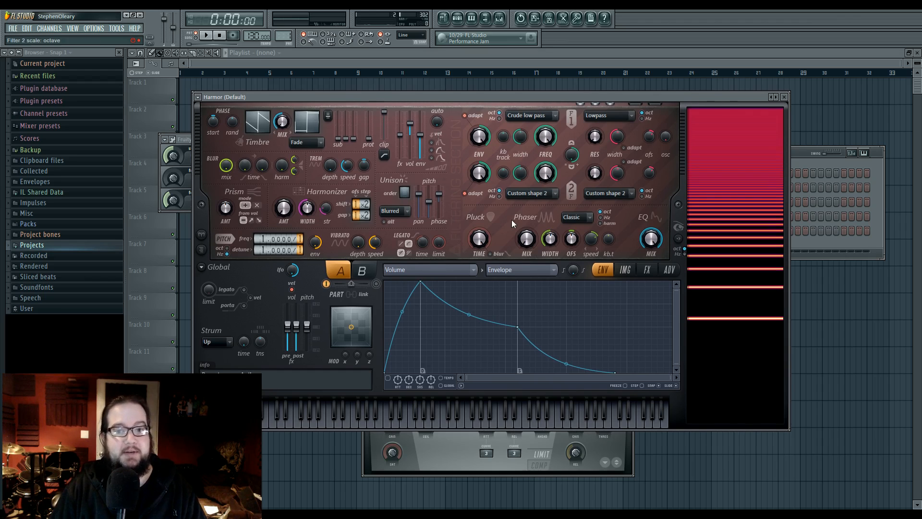
pyautogui.moveTo(526, 246); pyautogui.dragTo(527, 187)
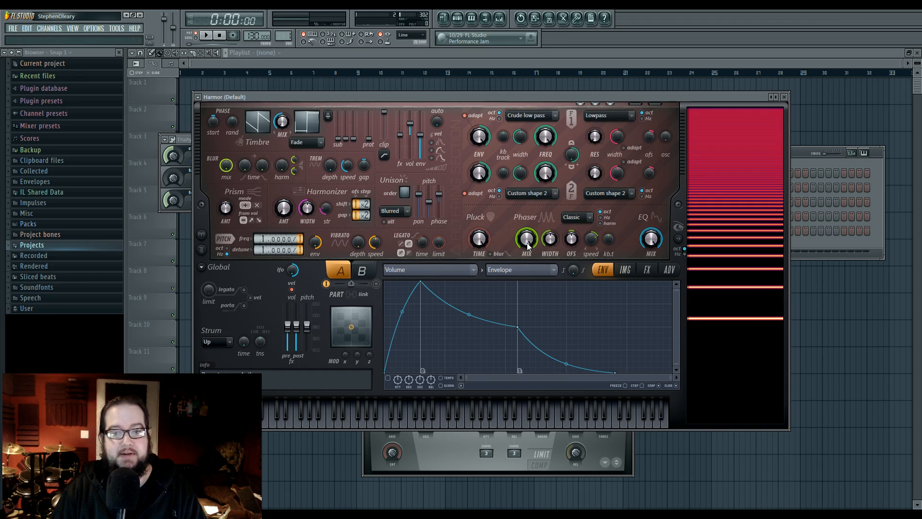
pyautogui.press('c')
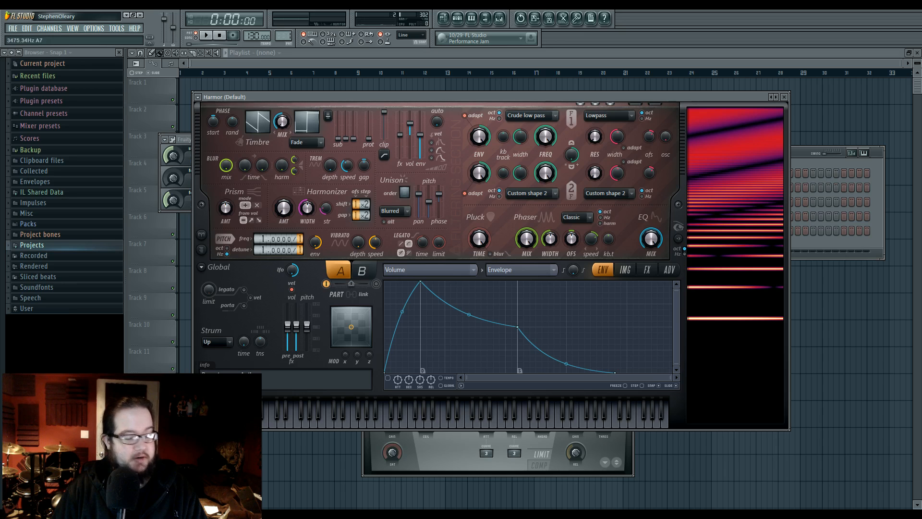
# Place the master Fruity Limiter window over Harmor's lower part and play a note to examine its level display
pyautogui.moveTo(660, 99); pyautogui.dragTo(644, 94)
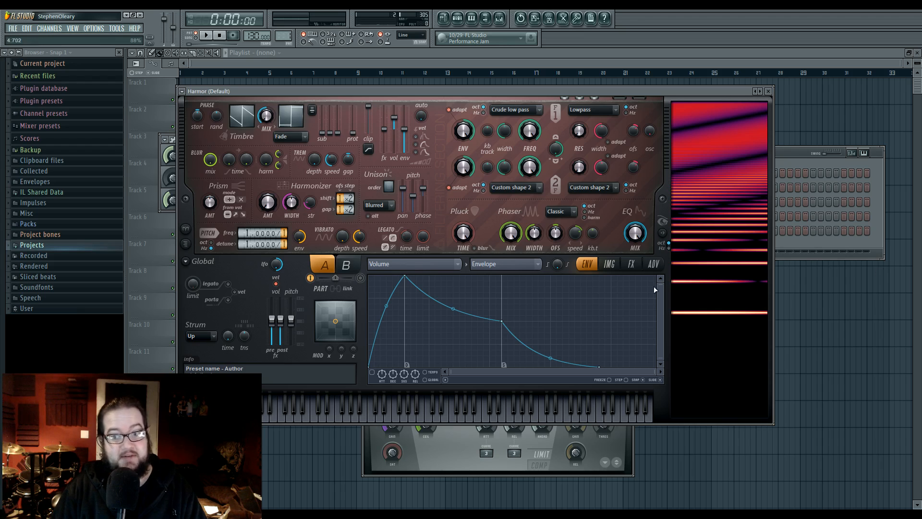
pyautogui.click(628, 436)
pyautogui.moveTo(595, 313); pyautogui.dragTo(806, 295)
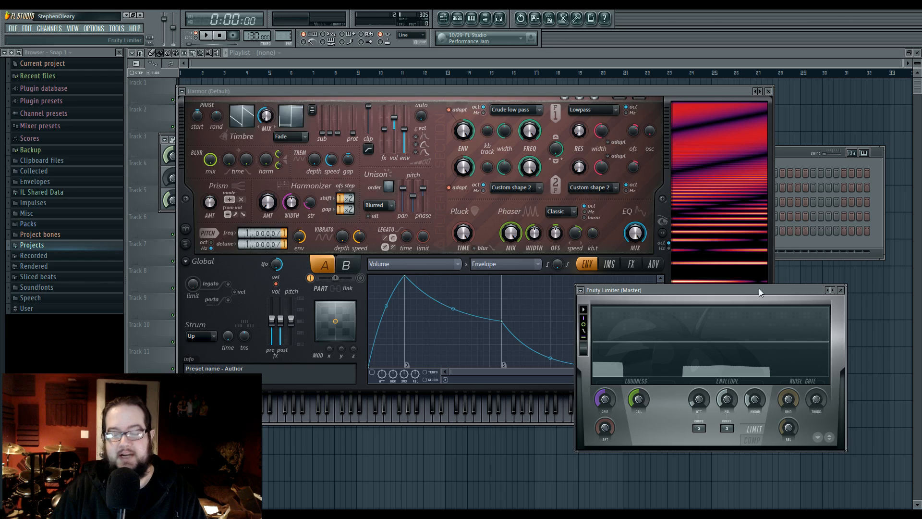
pyautogui.moveTo(758, 291); pyautogui.dragTo(774, 183)
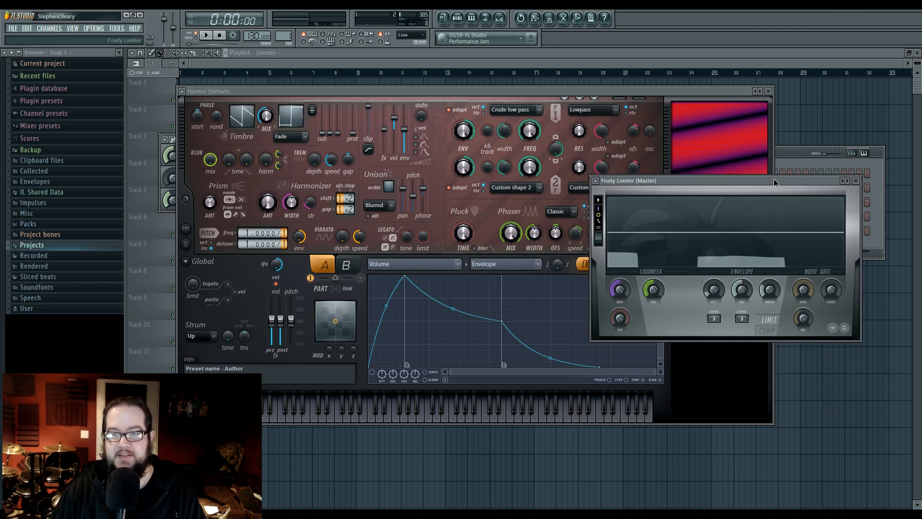
pyautogui.moveTo(774, 181); pyautogui.dragTo(537, 300)
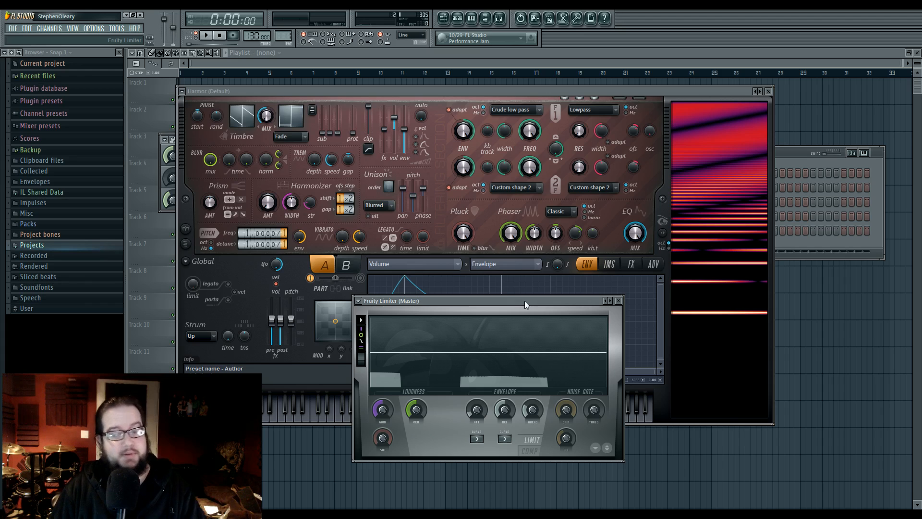
pyautogui.press('c')
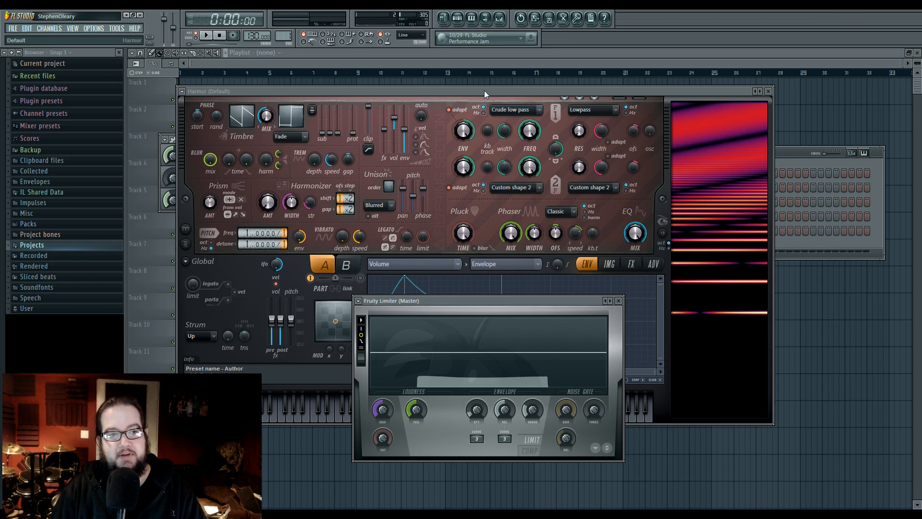
# Close the Fruity Phaser window and bring Harmor back in front of the limiter
pyautogui.click(161, 153)
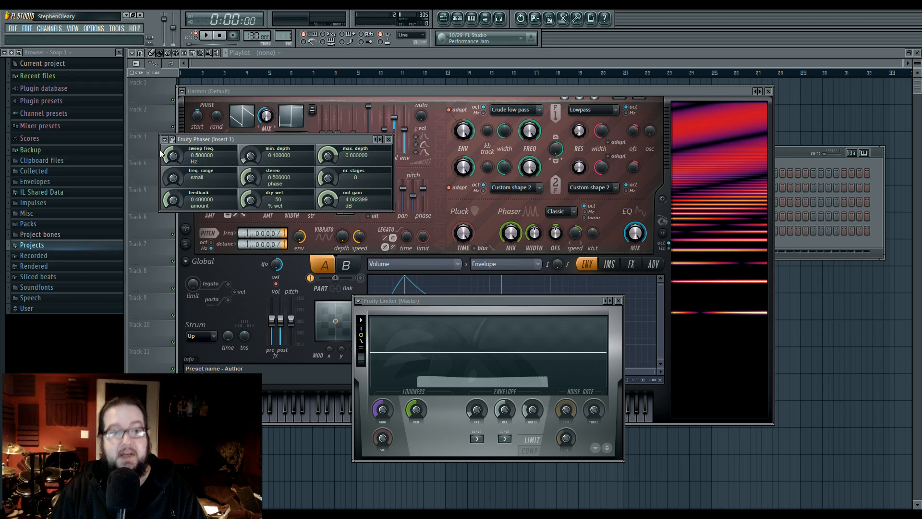
pyautogui.click(388, 139)
pyautogui.click(411, 93)
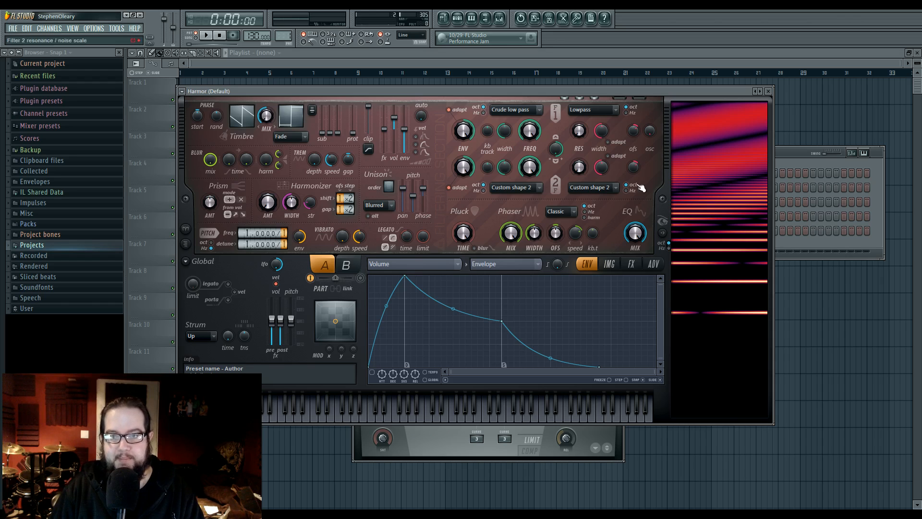
# Play test notes and adjust the motion speed of Harmor's phaser
pyautogui.press('v')
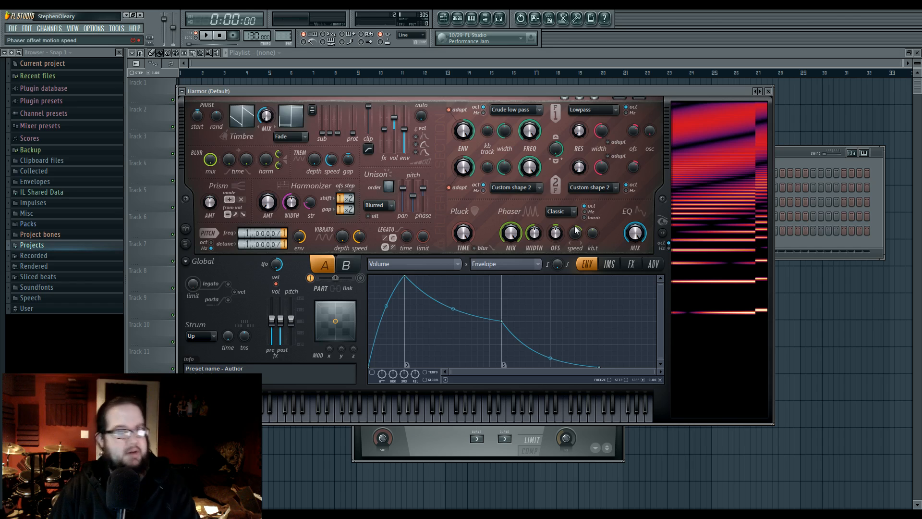
pyautogui.press('v')
pyautogui.moveTo(576, 236)
pyautogui.mouseDown()
pyautogui.moveTo(576, 273)
pyautogui.moveTo(576, 211)
pyautogui.moveTo(577, 241)
pyautogui.mouseUp()
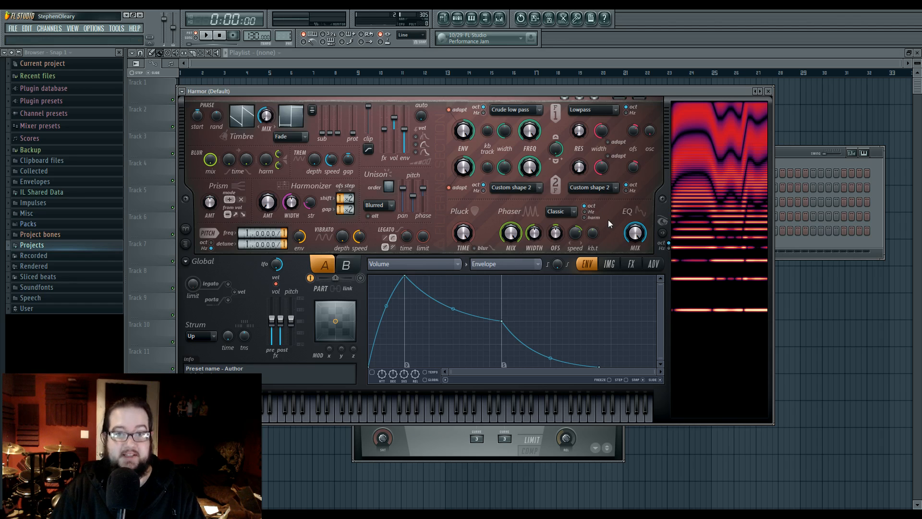
# Lower Harmor's phaser mix to minimum, play a note for comparison and try the Hz & weighted visual feedback scale
pyautogui.press('c')
pyautogui.moveTo(510, 233); pyautogui.dragTo(511, 293)
pyautogui.press('c')
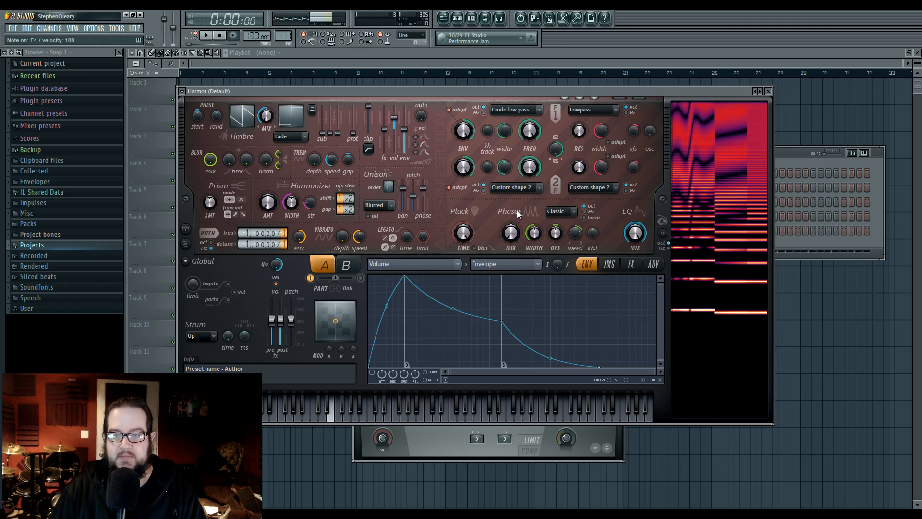
pyautogui.click(670, 249)
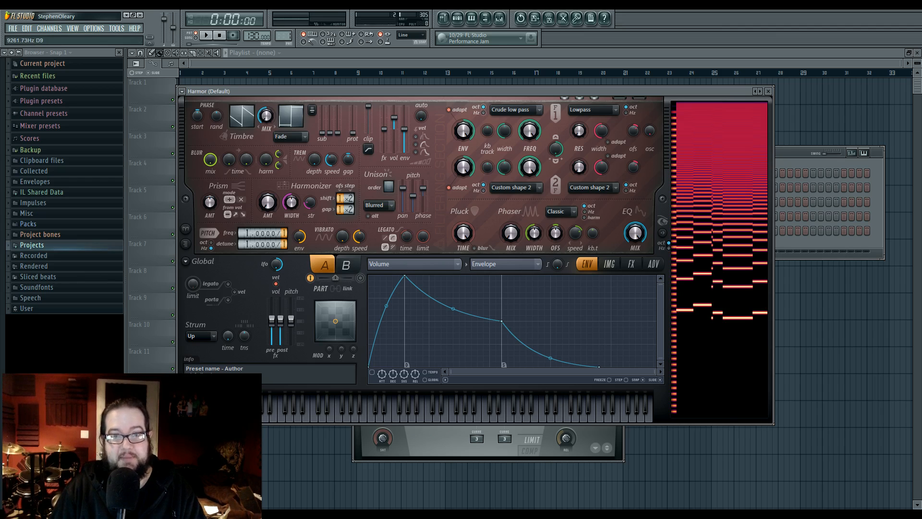
# Open Fruity Parametric EQ 2 on Insert 1, play a descending run of notes to examine the signal, and return to Harmor
pyautogui.click(500, 18)
pyautogui.click(687, 152)
pyautogui.press('b')
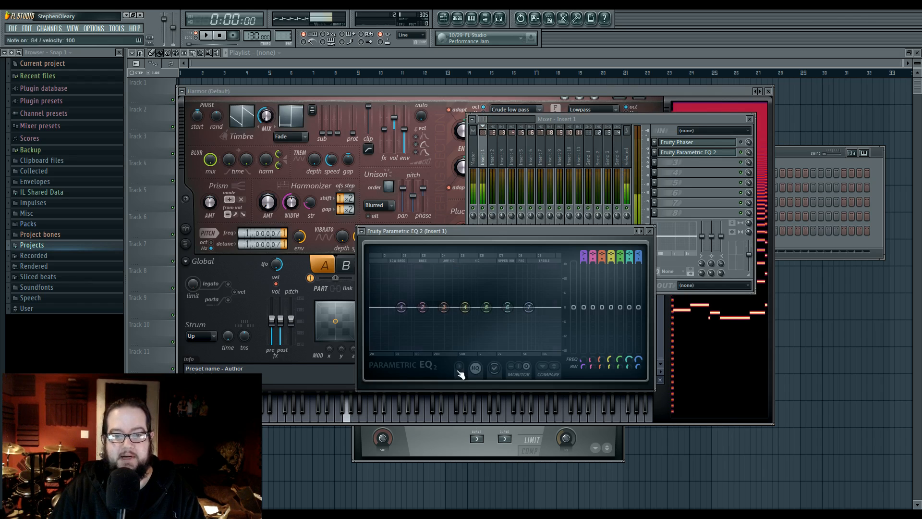
pyautogui.press('v')
pyautogui.press('c')
pyautogui.press('x')
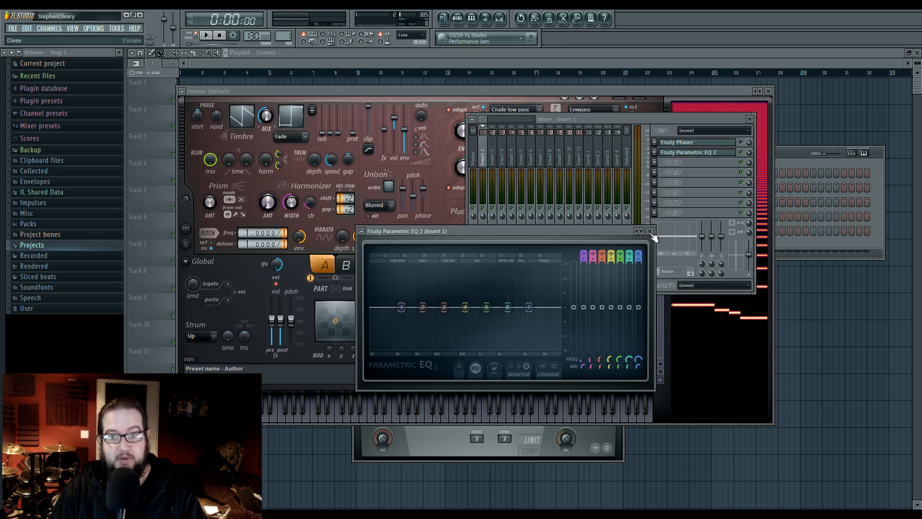
pyautogui.click(660, 91)
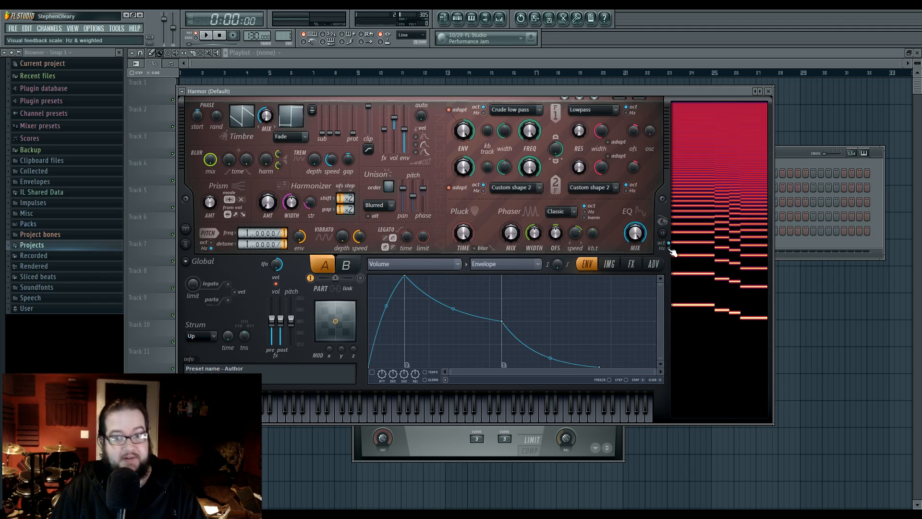
# Raise Harmor's phaser mix back to maximum and play an E4 note
pyautogui.moveTo(513, 244); pyautogui.dragTo(513, 226)
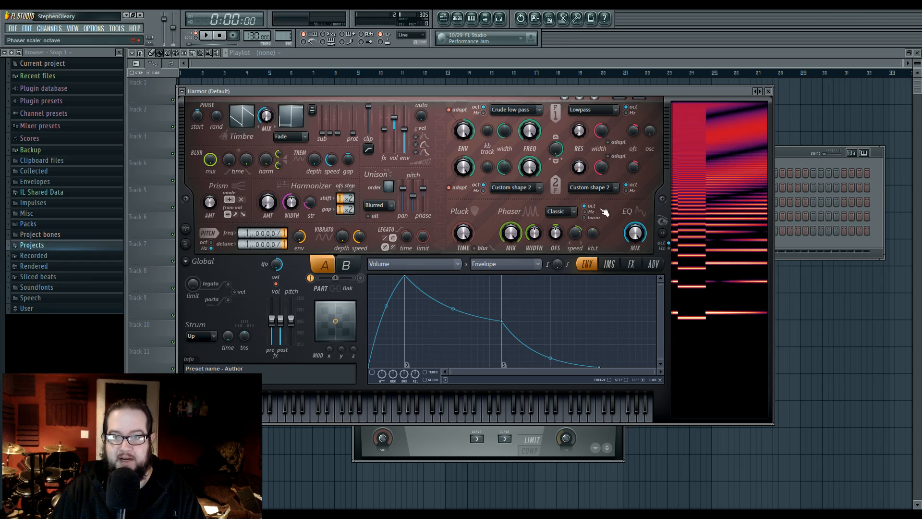
pyautogui.click(330, 413)
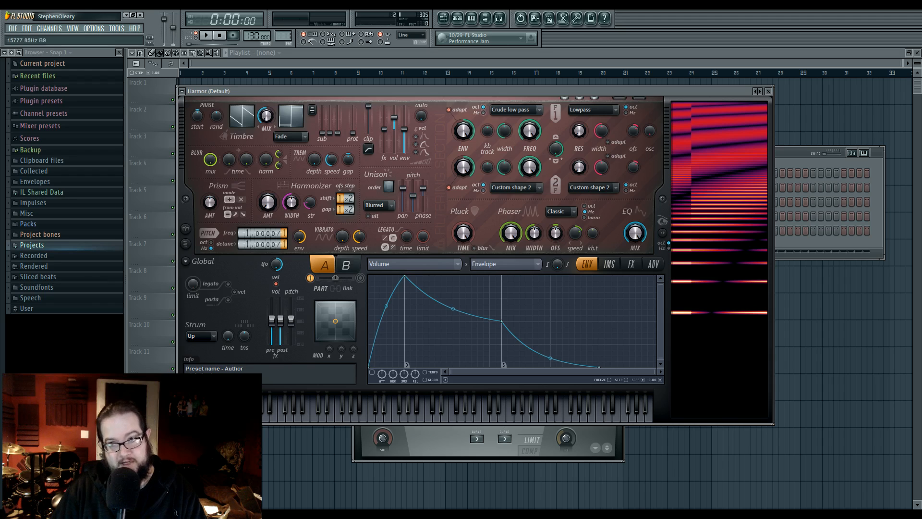
# View Harmor's visual feedback in the Hz & weighted scale to examine the phaser notches, and restore the octave scale
pyautogui.click(668, 248)
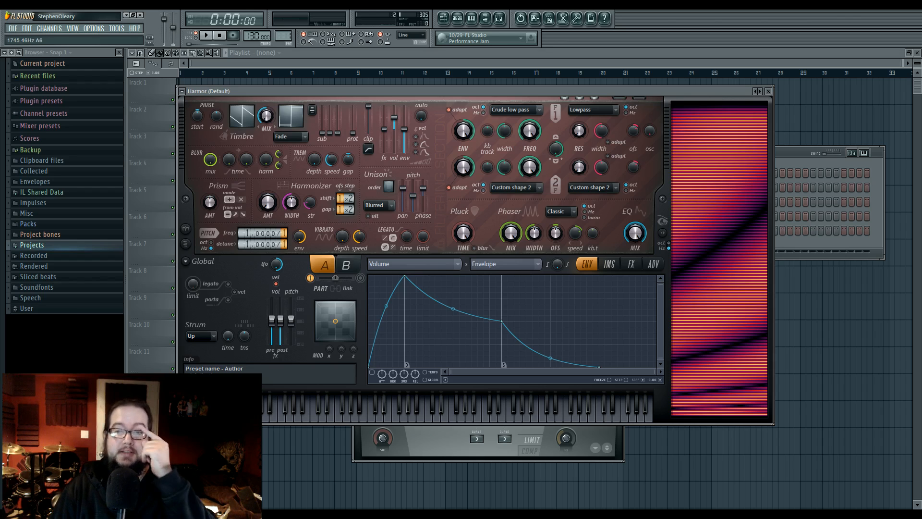
pyautogui.click(662, 244)
pyautogui.click(597, 212)
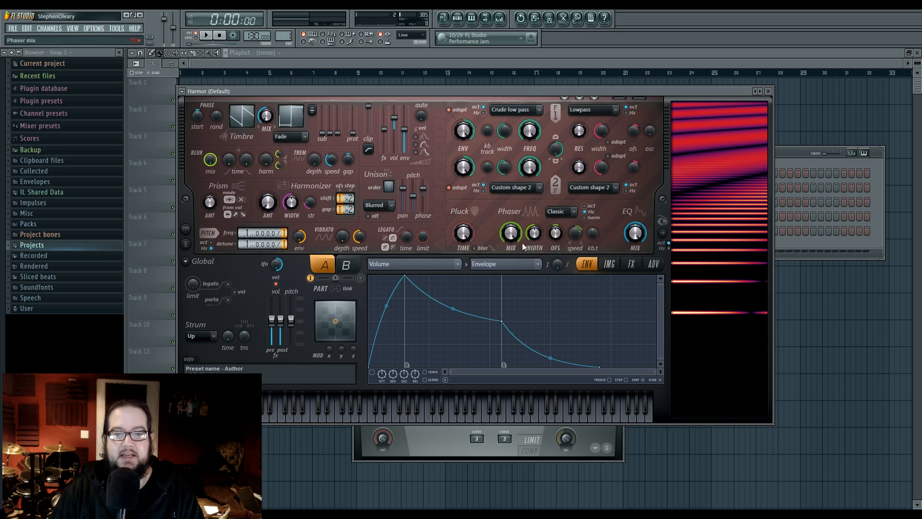
# Sweep Harmor's phaser mix back to maximum and lower the phaser width to about 2% while playing notes
pyautogui.moveTo(555, 241); pyautogui.dragTo(515, 242)
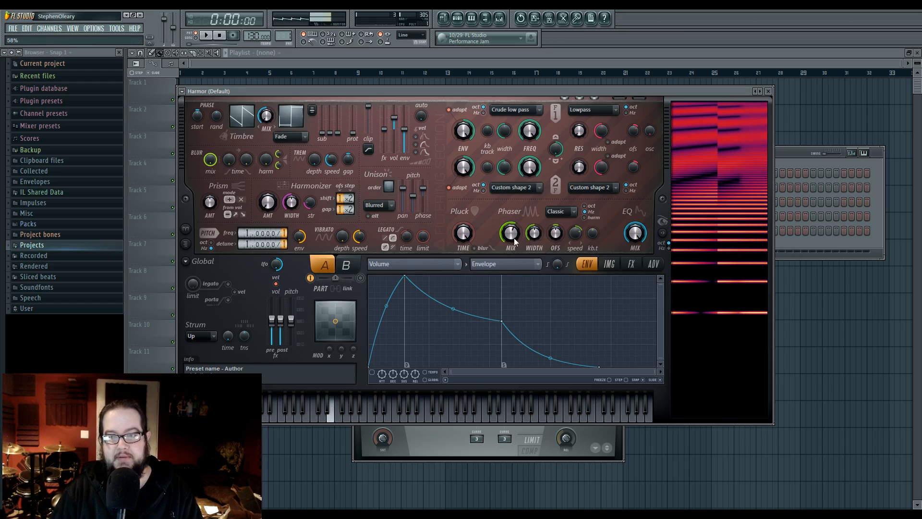
pyautogui.moveTo(515, 241); pyautogui.dragTo(514, 234)
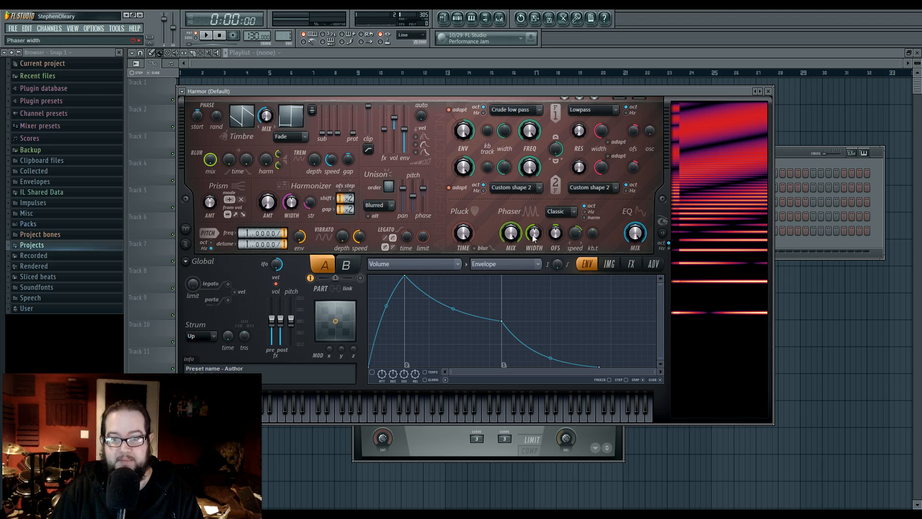
pyautogui.press('c')
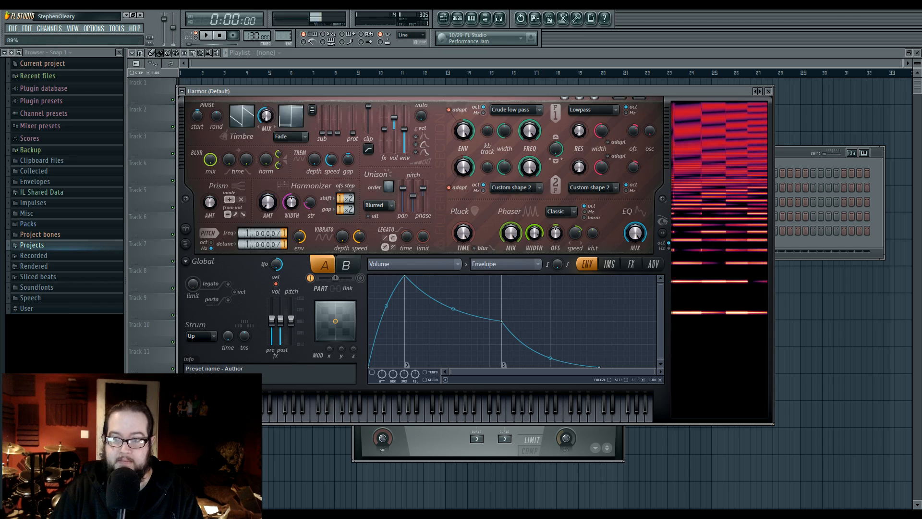
pyautogui.moveTo(537, 235); pyautogui.dragTo(537, 295)
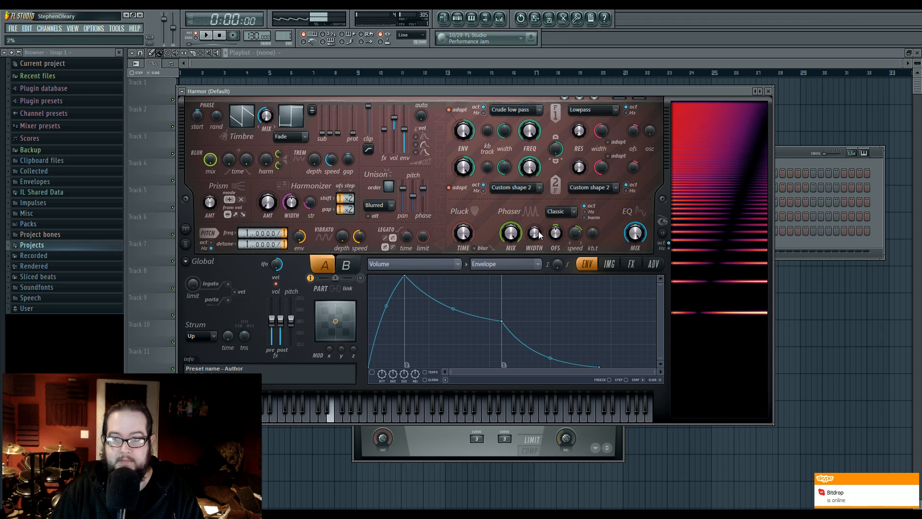
# Lower Harmor's global pitch slider to its minimum and show the phaser width envelope in the articulator editor
pyautogui.moveTo(290, 321); pyautogui.dragTo(290, 342)
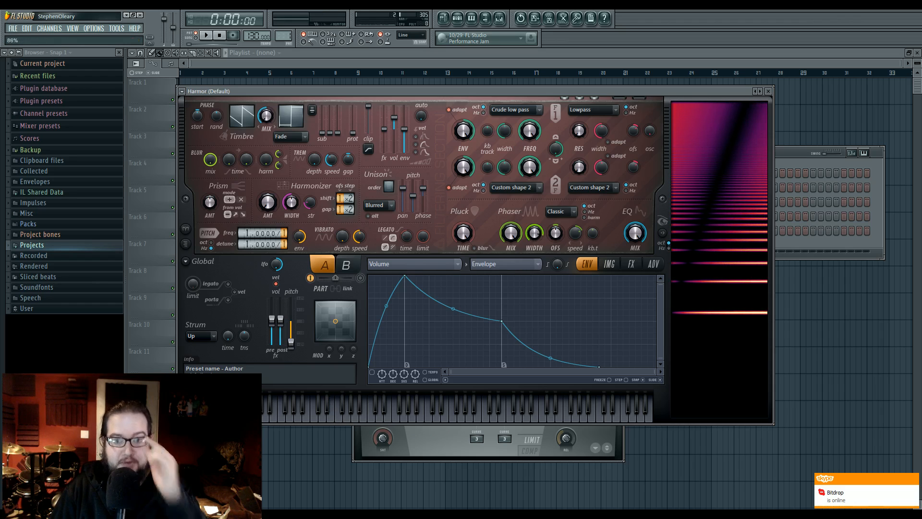
pyautogui.rightClick(540, 235)
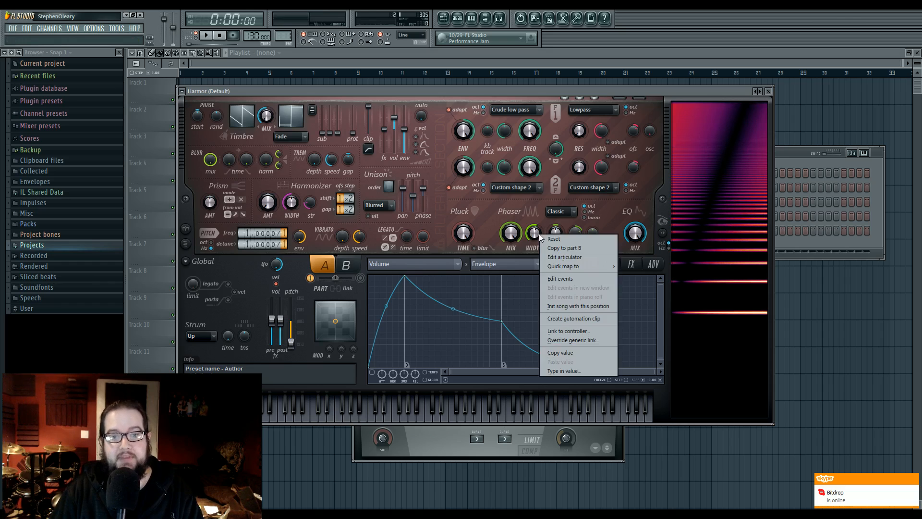
pyautogui.click(564, 257)
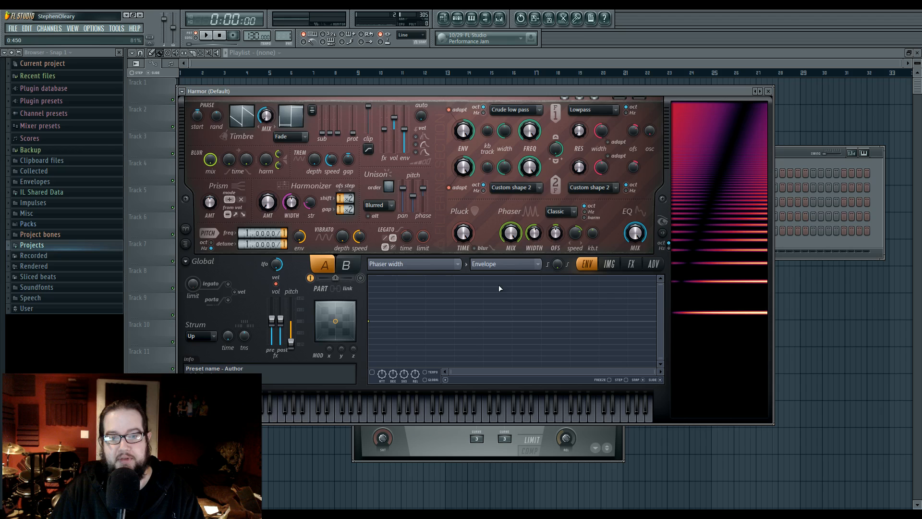
pyautogui.click(511, 265)
pyautogui.click(510, 266)
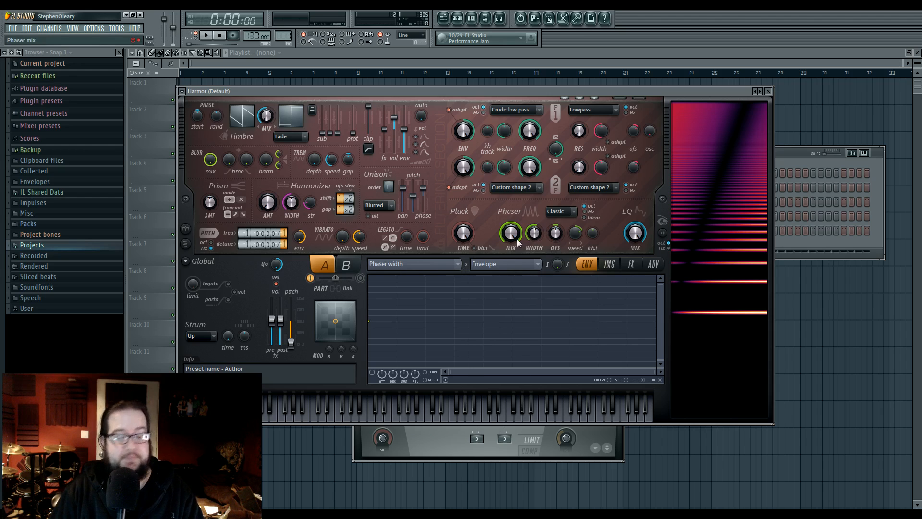
pyautogui.click(448, 266)
pyautogui.click(447, 144)
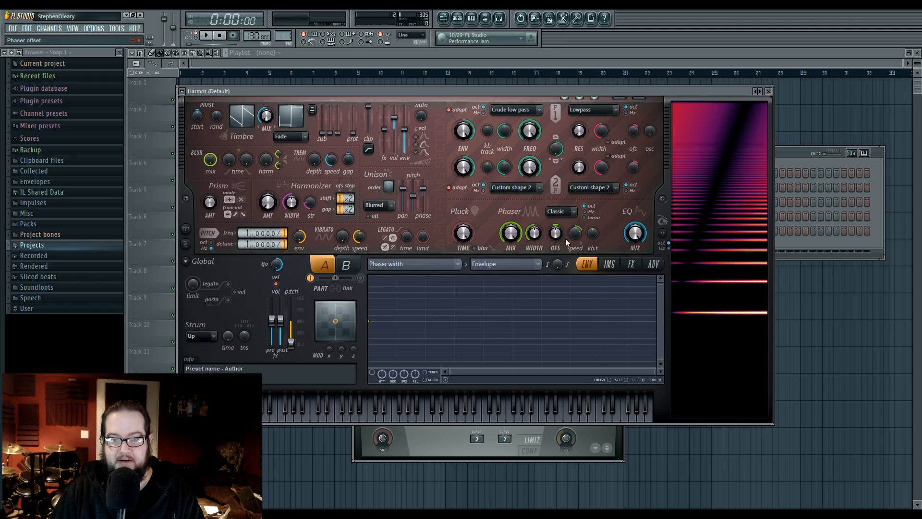
# Sweep Harmor's phaser offset, ending at 180, and create an automation clip for it
pyautogui.moveTo(556, 234); pyautogui.dragTo(554, 253)
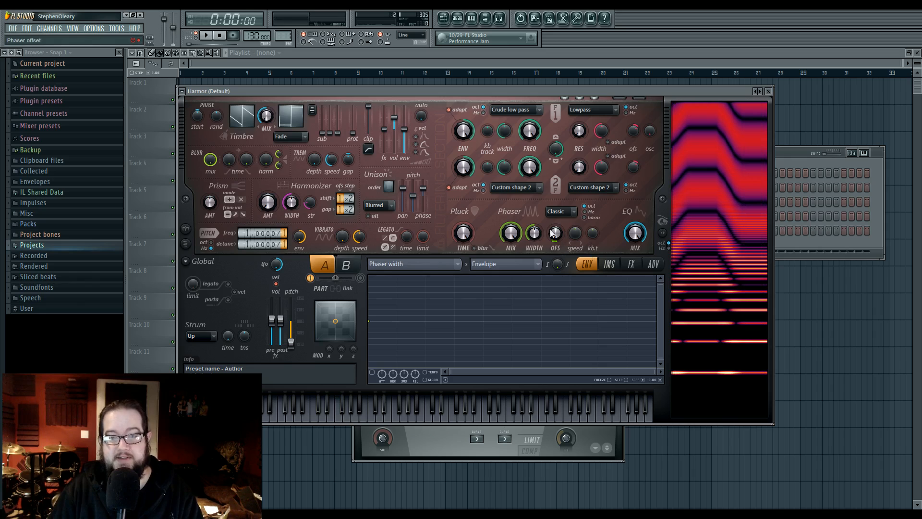
pyautogui.moveTo(559, 240); pyautogui.dragTo(559, 246)
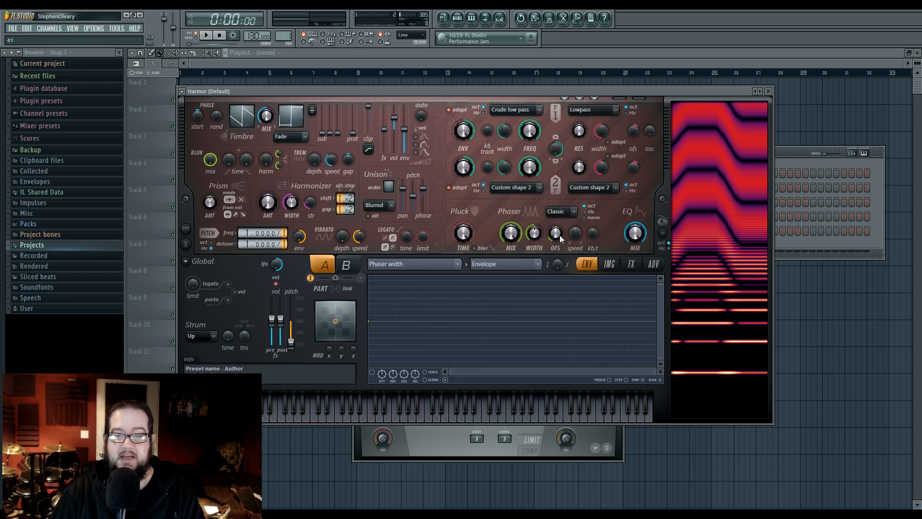
pyautogui.moveTo(560, 235); pyautogui.dragTo(560, 246)
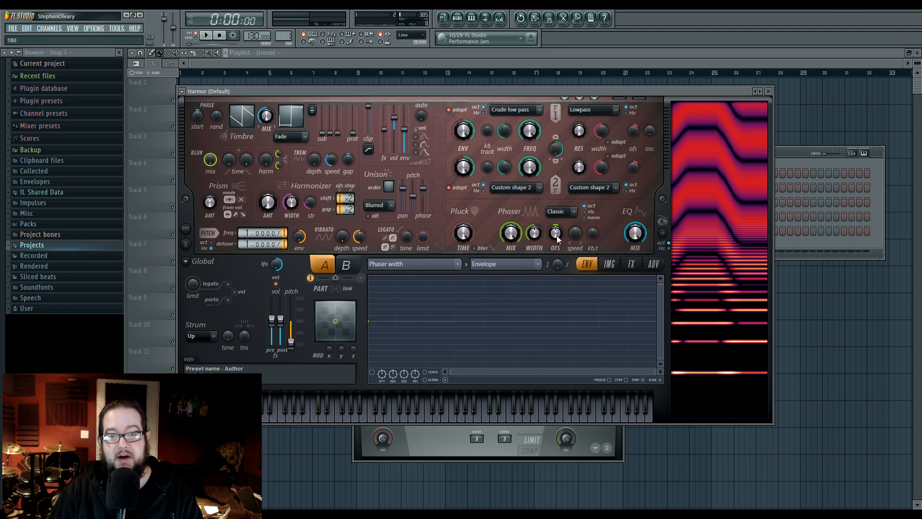
pyautogui.rightClick(556, 236)
pyautogui.click(573, 315)
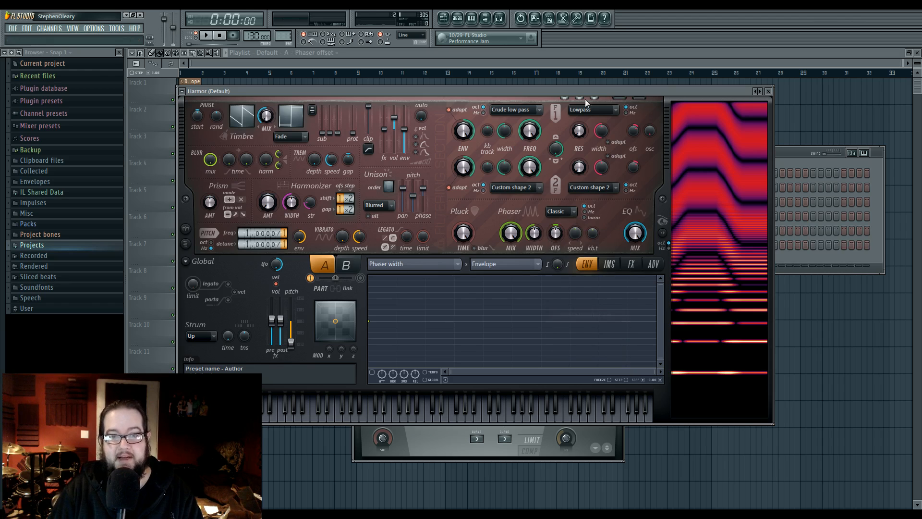
# Shape the phaser offset automation clip into four rising sawtooth ramps and trim it to half a bar
pyautogui.moveTo(901, 63); pyautogui.dragTo(278, 68)
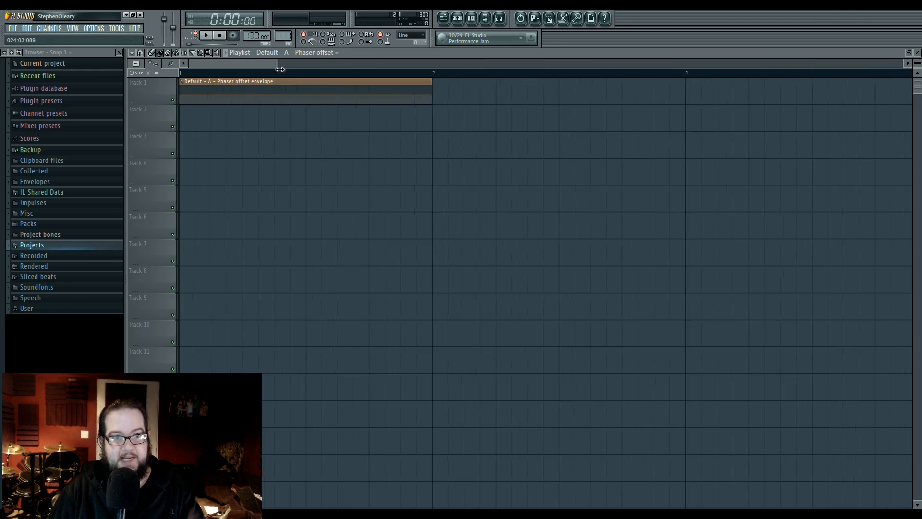
pyautogui.moveTo(181, 95); pyautogui.dragTo(186, 106)
pyautogui.rightClick(223, 87)
pyautogui.rightClick(225, 101)
pyautogui.rightClick(267, 88)
pyautogui.rightClick(269, 102)
pyautogui.rightClick(310, 87)
pyautogui.rightClick(311, 103)
pyautogui.rightClick(353, 87)
pyautogui.rightClick(355, 101)
pyautogui.click(360, 107)
pyautogui.rightClick(397, 108)
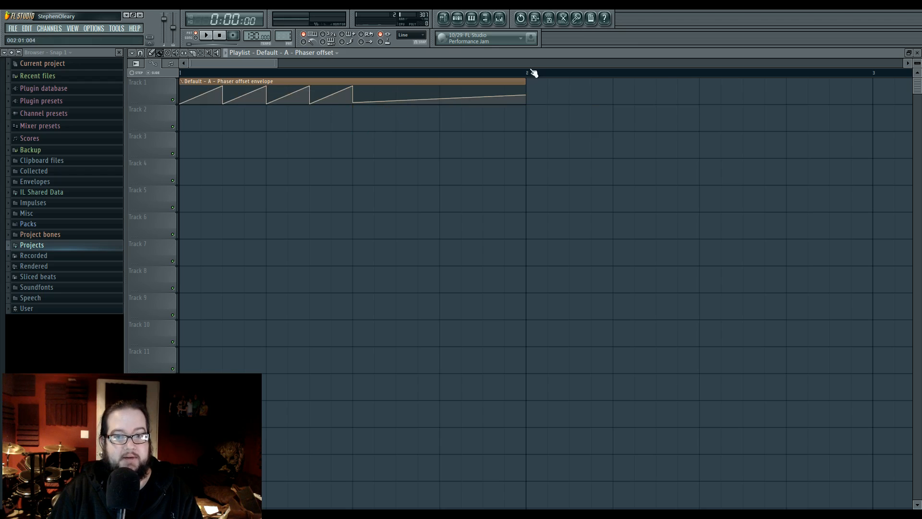
pyautogui.rightClick(354, 102)
pyautogui.click(406, 107)
pyautogui.moveTo(524, 84); pyautogui.dragTo(354, 85)
# Reopen Harmor and play back the offset automation while holding an F4 note, then stop playback
pyautogui.click(459, 20)
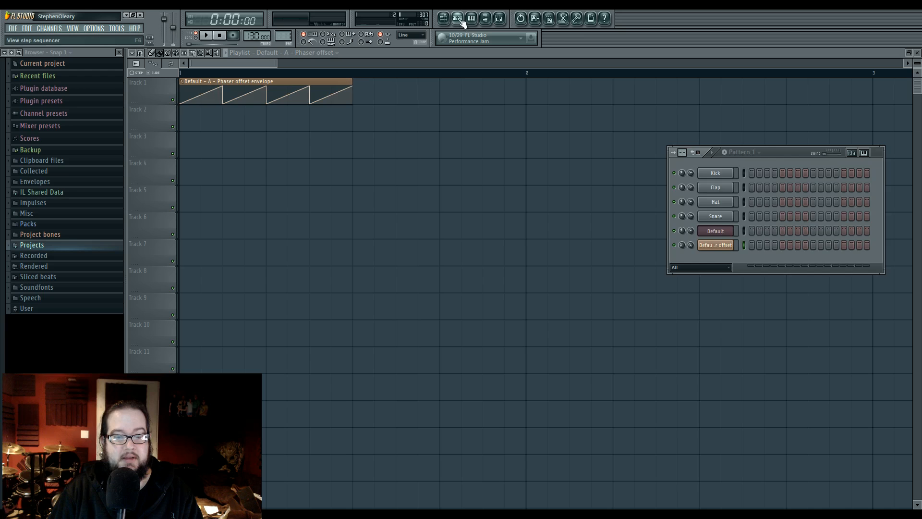
pyautogui.click(707, 226)
pyautogui.press('space')
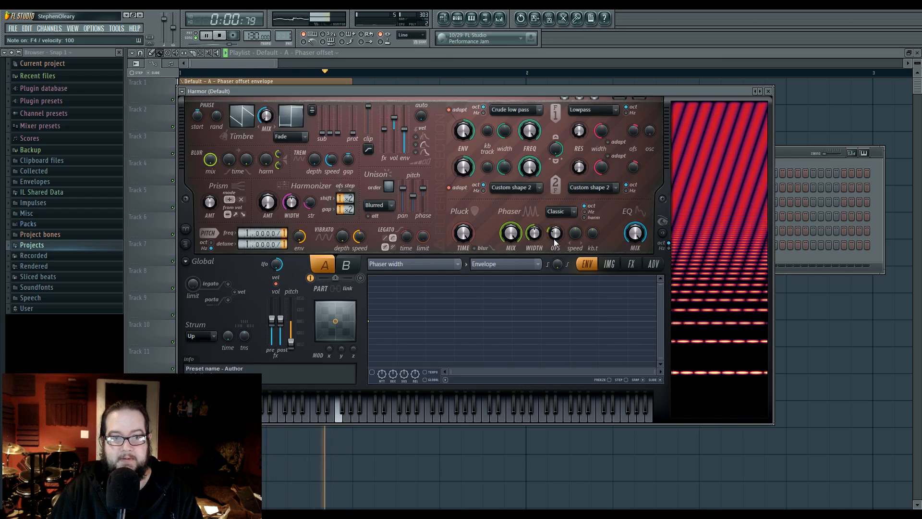
pyautogui.press('space')
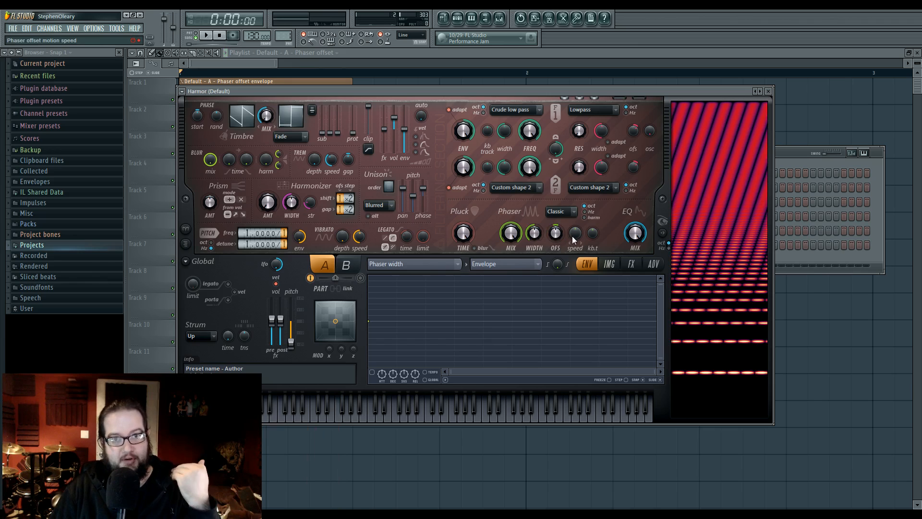
# Sweep Harmor's phaser speed up to 32:00 and back through about 1:22 while playing an F4 note
pyautogui.moveTo(575, 234); pyautogui.dragTo(575, 207)
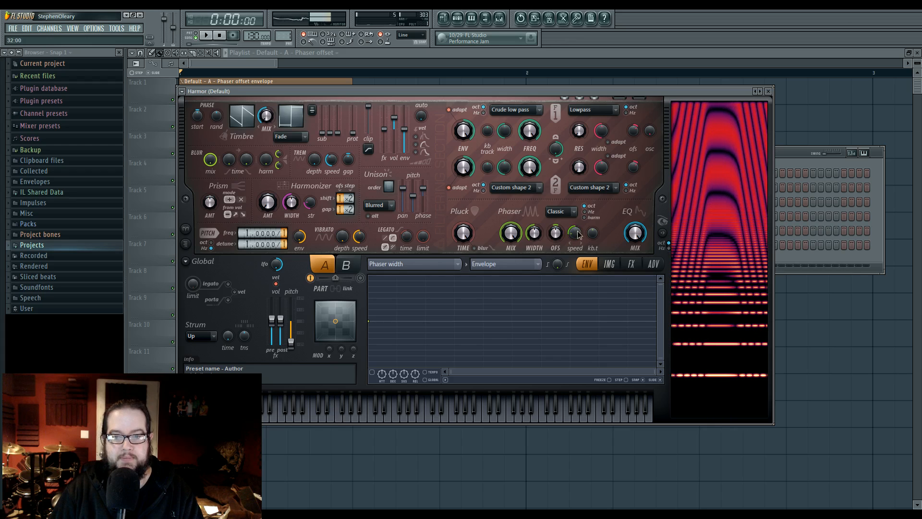
pyautogui.moveTo(579, 224); pyautogui.dragTo(579, 214)
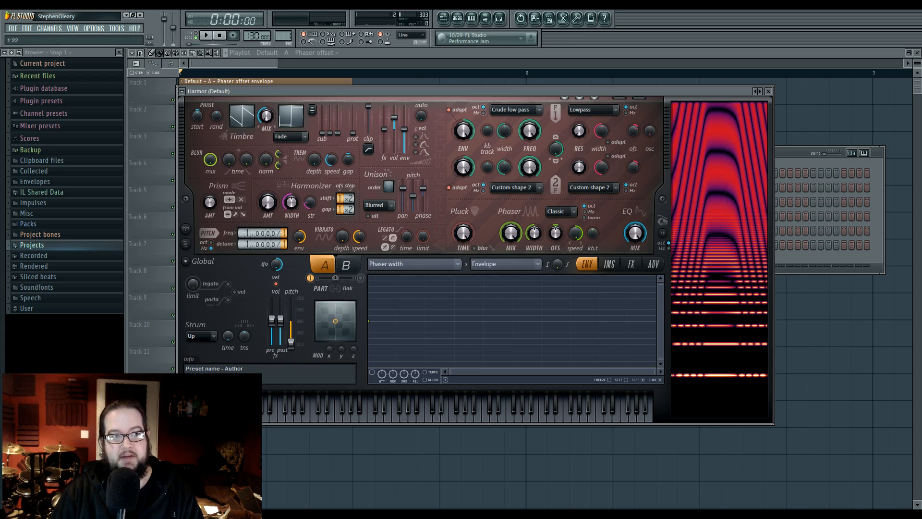
pyautogui.moveTo(575, 233)
pyautogui.mouseDown()
pyautogui.moveTo(575, 256)
pyautogui.moveTo(581, 231)
pyautogui.mouseUp()
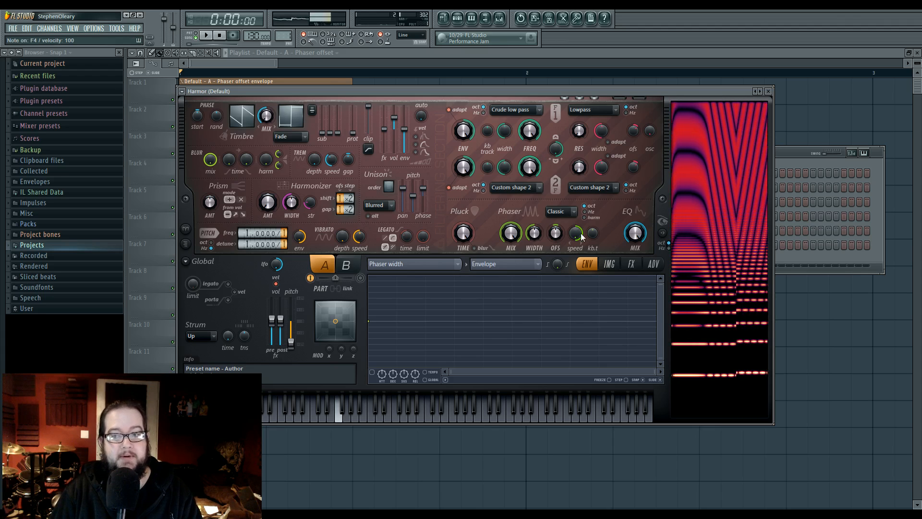
# Set the tempo to 120 BPM and bring the phaser speed from Still up to a faster setting while playing notes
pyautogui.moveTo(254, 37)
pyautogui.mouseDown()
pyautogui.moveTo(253, 54)
pyautogui.moveTo(254, 29)
pyautogui.moveTo(254, 42)
pyautogui.mouseUp()
pyautogui.moveTo(575, 233); pyautogui.dragTo(575, 265)
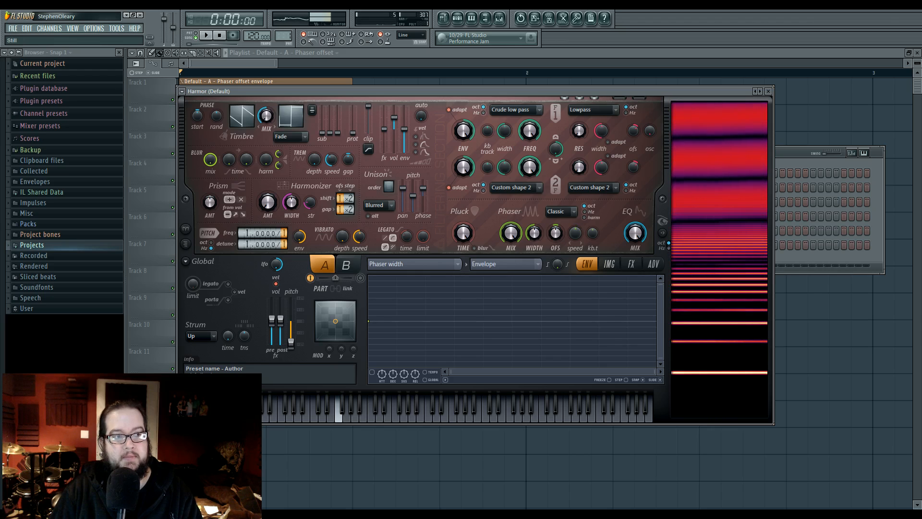
pyautogui.press('n')
pyautogui.press('t')
pyautogui.press('b')
pyautogui.press('c')
pyautogui.moveTo(575, 234); pyautogui.dragTo(575, 204)
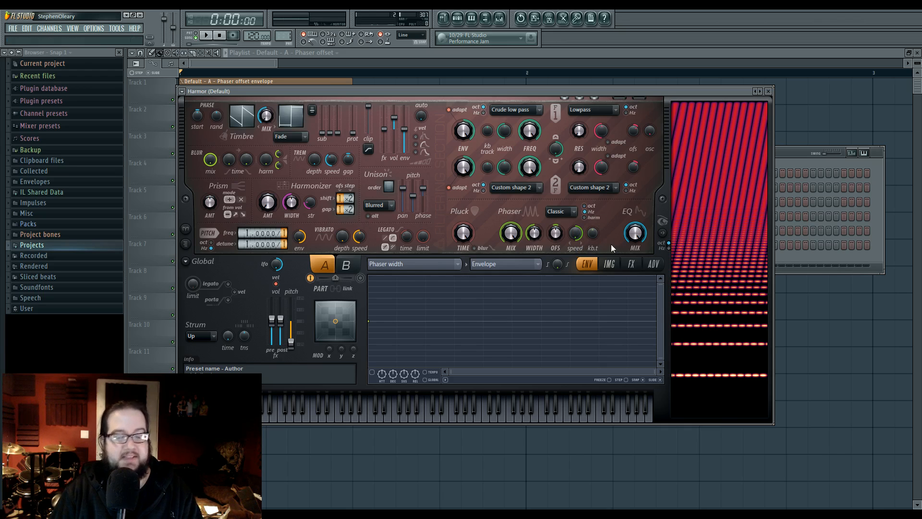
# Lower Harmor's phaser width, play several notes to hear it, and reset the width to 50%
pyautogui.moveTo(534, 233); pyautogui.dragTo(534, 264)
pyautogui.press('n')
pyautogui.press('t')
pyautogui.press('m')
pyautogui.press('x')
pyautogui.press('v')
pyautogui.keyDown('alt'); pyautogui.click(536, 235); pyautogui.keyUp('alt')
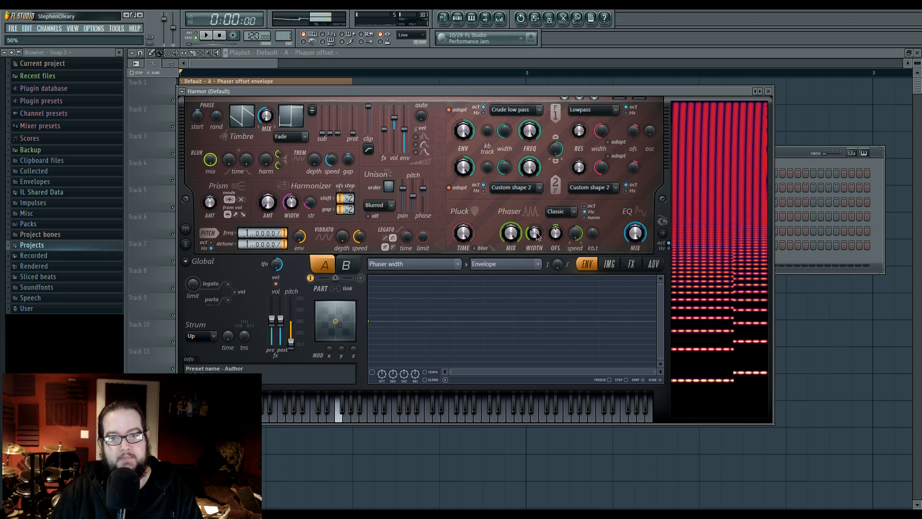
# Adjust Harmor's phaser keyboard tracking and play ascending and descending runs of notes to compare how the notches follow pitch
pyautogui.keyDown('alt'); pyautogui.click(598, 237); pyautogui.keyUp('alt')
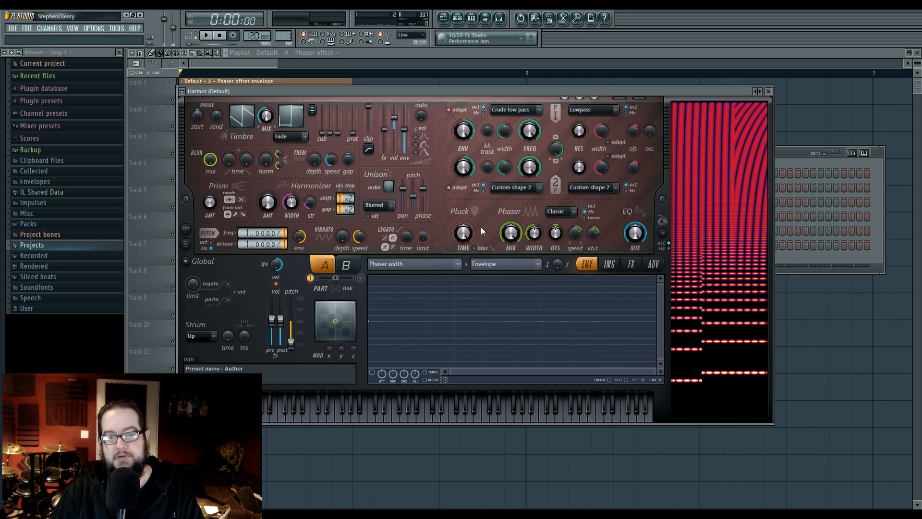
pyautogui.press('c')
pyautogui.press('v')
pyautogui.press('b')
pyautogui.press('n')
pyautogui.press('m')
pyautogui.press(',')
pyautogui.press('m')
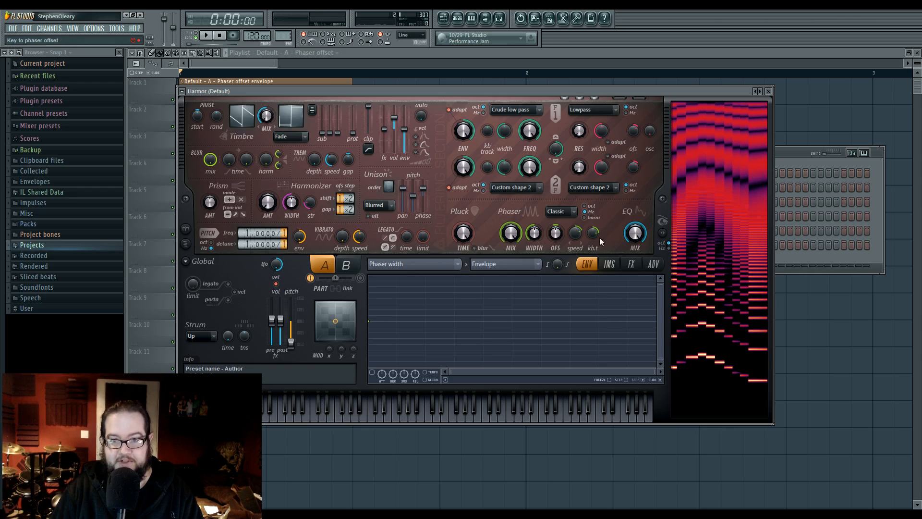
pyautogui.press('v')
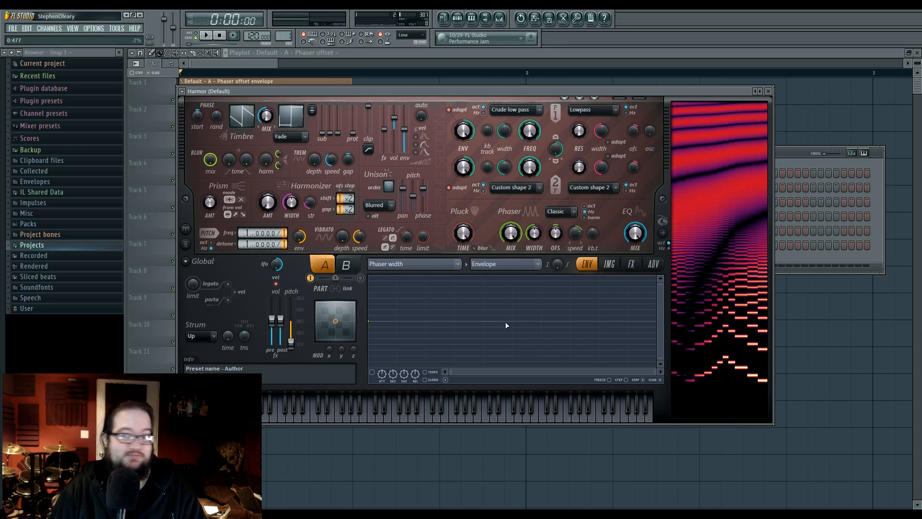
pyautogui.scroll(3, 592, 233)
pyautogui.press('x')
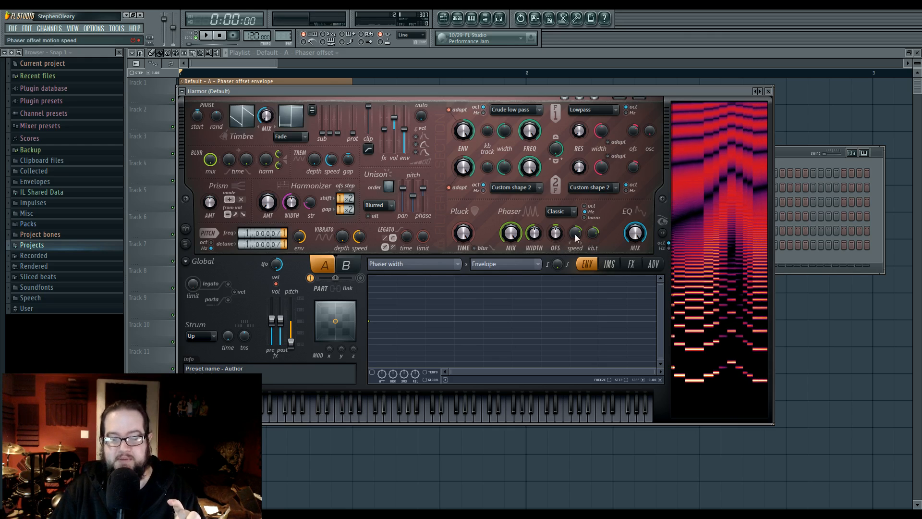
# Set the phaser speed to 2:00 and add a half-bar D#5 note with an A#5 slide note in Harmor's piano roll
pyautogui.moveTo(575, 234); pyautogui.dragTo(575, 216)
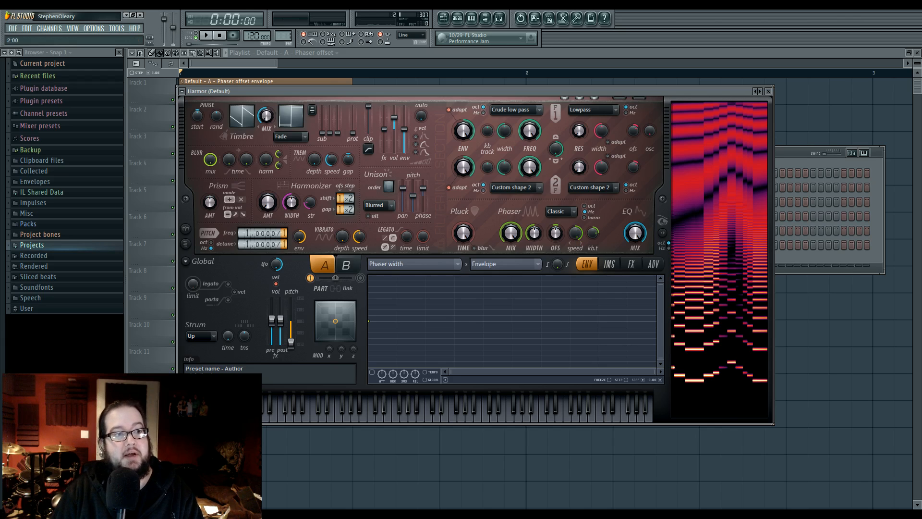
pyautogui.press('F6')
pyautogui.rightClick(719, 233)
pyautogui.click(753, 230)
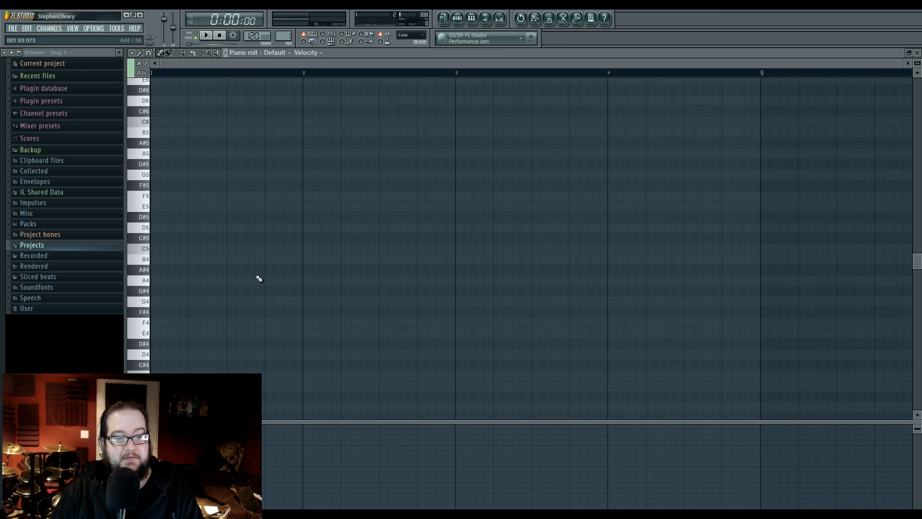
pyautogui.click(163, 216)
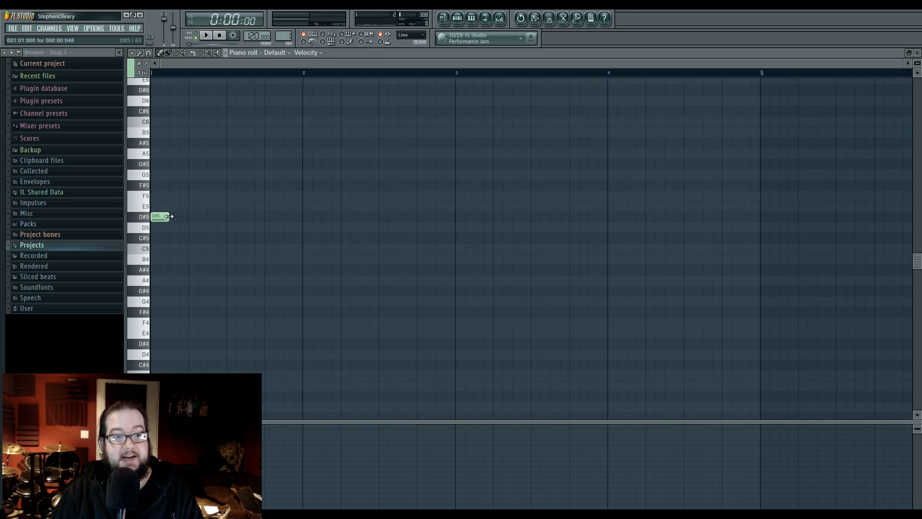
pyautogui.moveTo(170, 216); pyautogui.dragTo(223, 217)
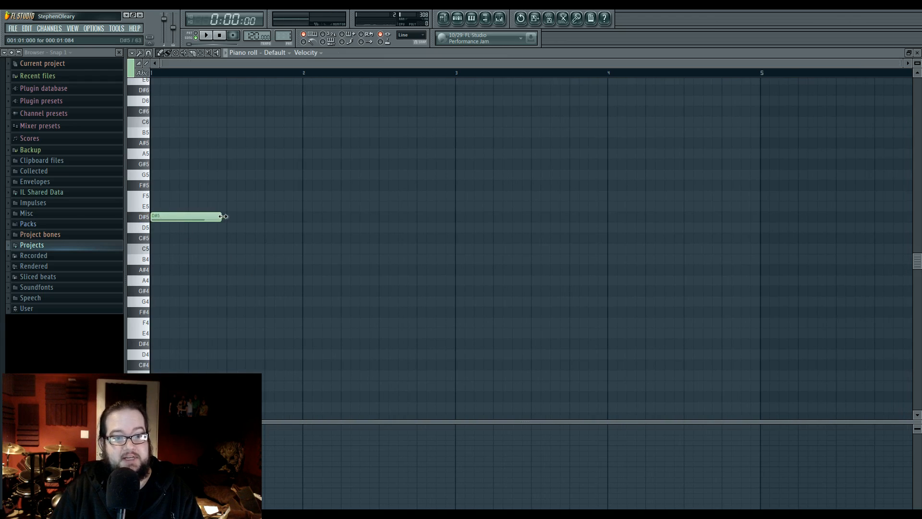
pyautogui.click(179, 142)
# Reopen Harmor beside the piano roll notes and play the pattern to examine the phaser during the slide
pyautogui.click(457, 18)
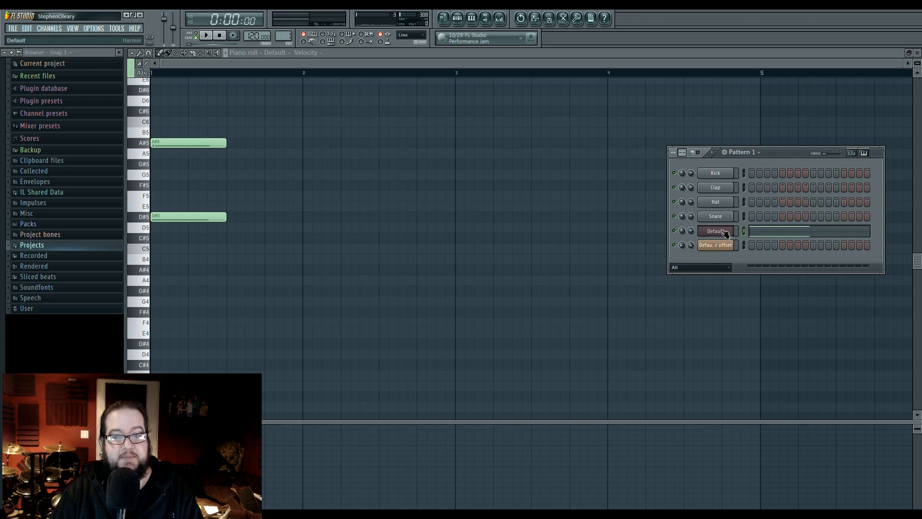
pyautogui.click(713, 243)
pyautogui.moveTo(423, 91); pyautogui.dragTo(496, 91)
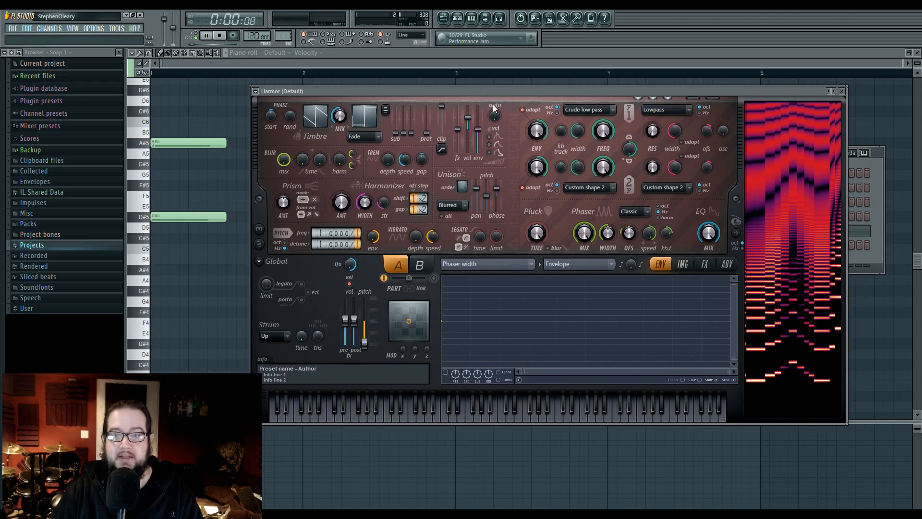
pyautogui.click(204, 36)
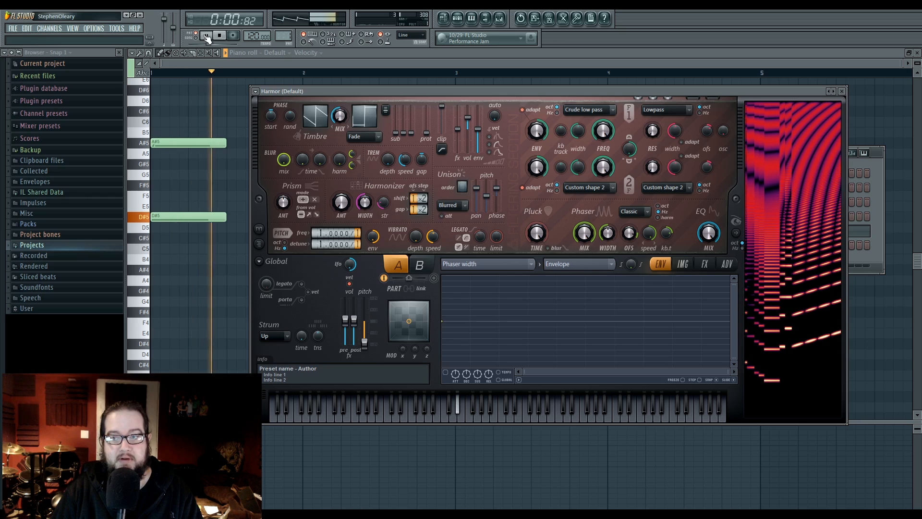
pyautogui.click(216, 165)
pyautogui.press('space')
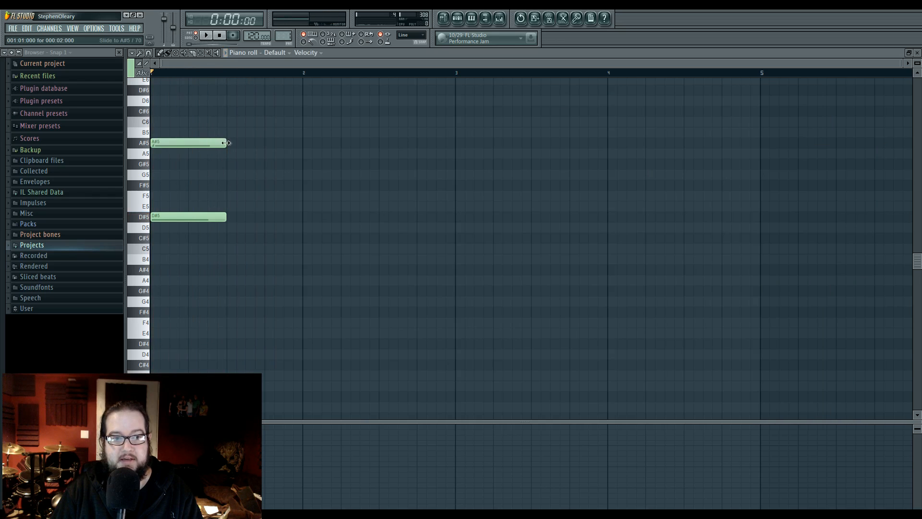
# Shorten the A#5 slide note to 60 ticks and raise it to D#7, playing the pattern to hear the result
pyautogui.moveTo(225, 143); pyautogui.dragTo(175, 144)
pyautogui.press('space')
pyautogui.click(458, 19)
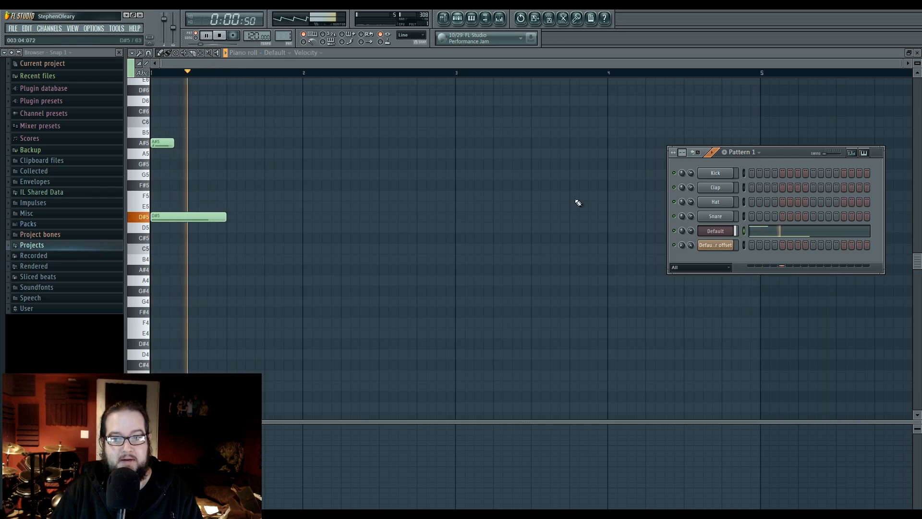
pyautogui.click(707, 230)
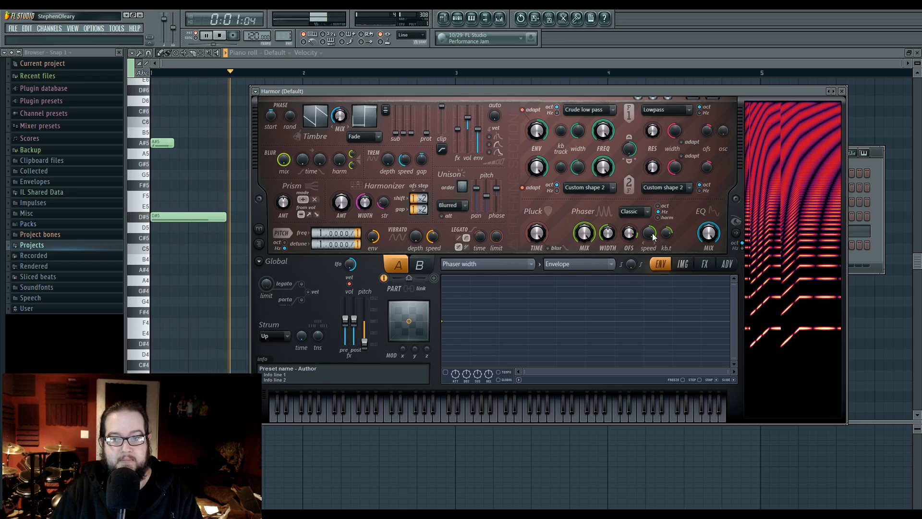
pyautogui.moveTo(161, 143); pyautogui.dragTo(153, 72)
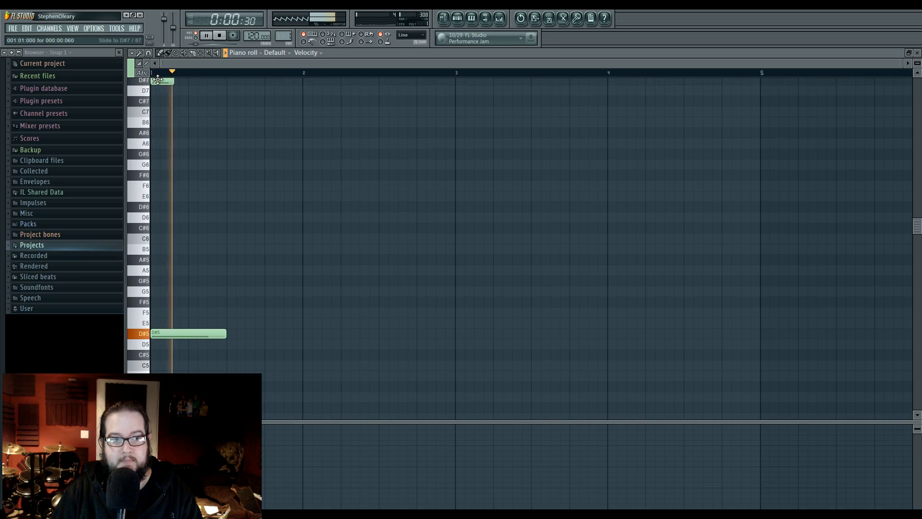
# Stop playback, reopen the Default channel's Harmor, and vary the phaser keyboard tracking while playing notes to compare the notches
pyautogui.press('space')
pyautogui.click(459, 23)
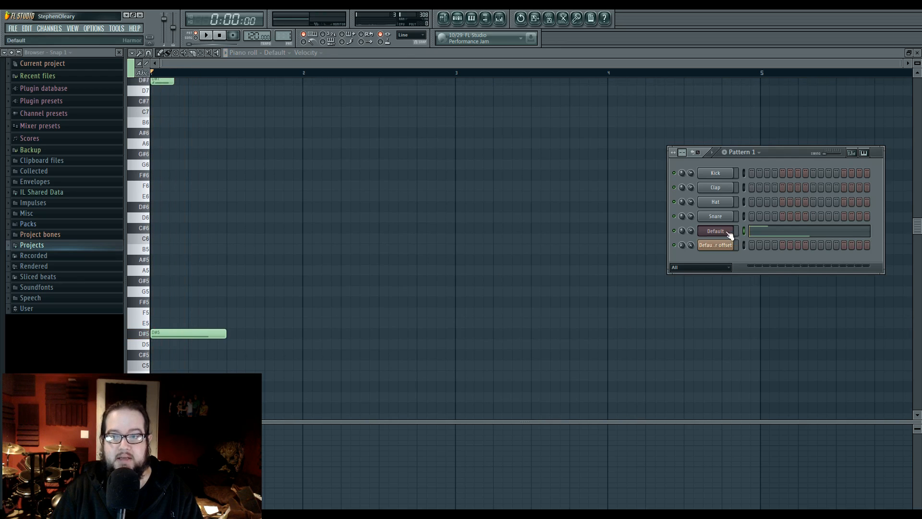
pyautogui.click(715, 240)
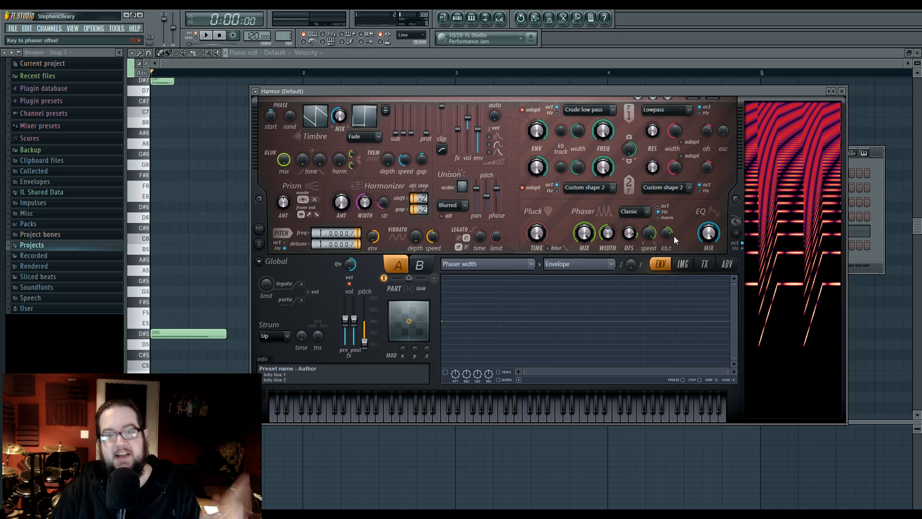
pyautogui.moveTo(673, 235)
pyautogui.mouseDown()
pyautogui.moveTo(673, 250)
pyautogui.moveTo(666, 236)
pyautogui.mouseUp()
pyautogui.press('x')
pyautogui.press('c')
pyautogui.press('v')
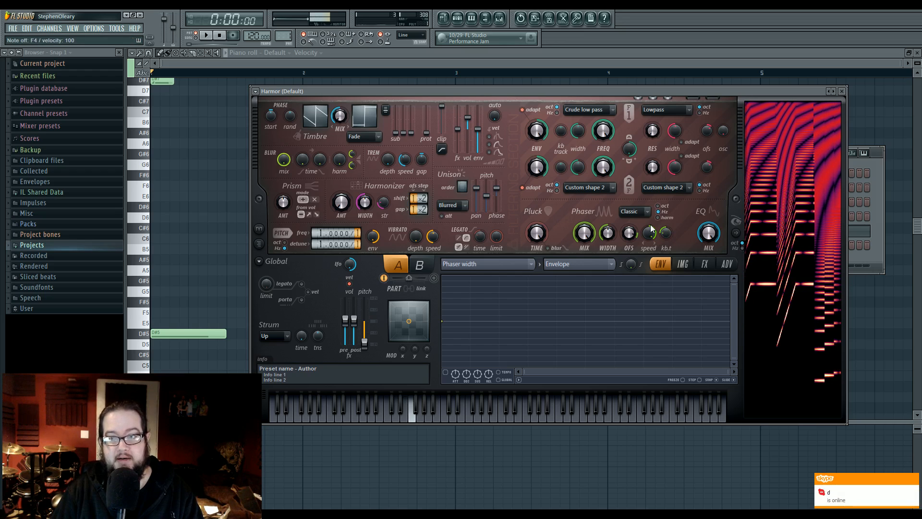
pyautogui.press('w')
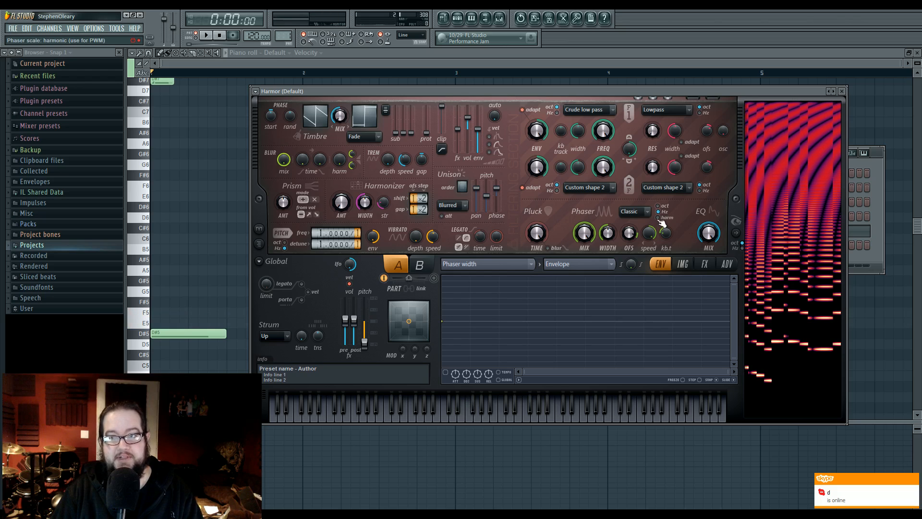
# Play the slide pattern, stop it, and readjust the phaser keyboard tracking while auditioning low notes
pyautogui.click(208, 36)
pyautogui.click(219, 36)
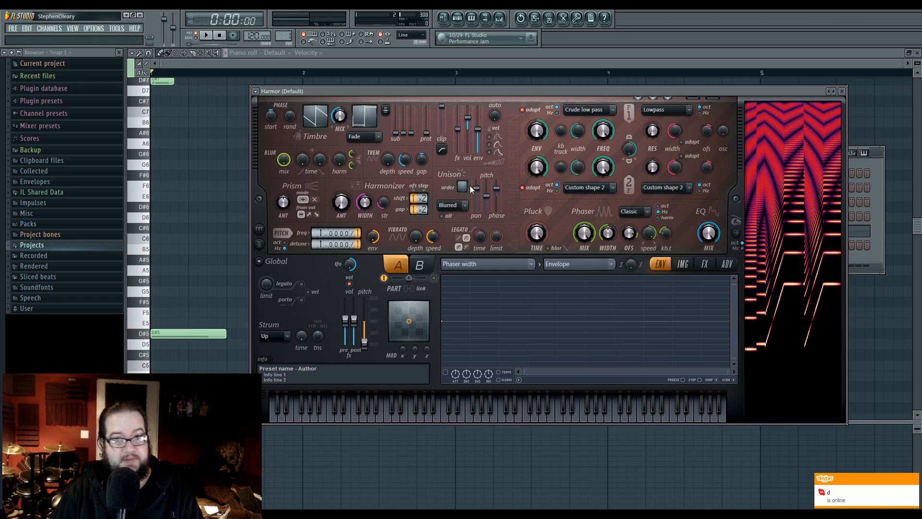
pyautogui.moveTo(668, 244); pyautogui.dragTo(667, 255)
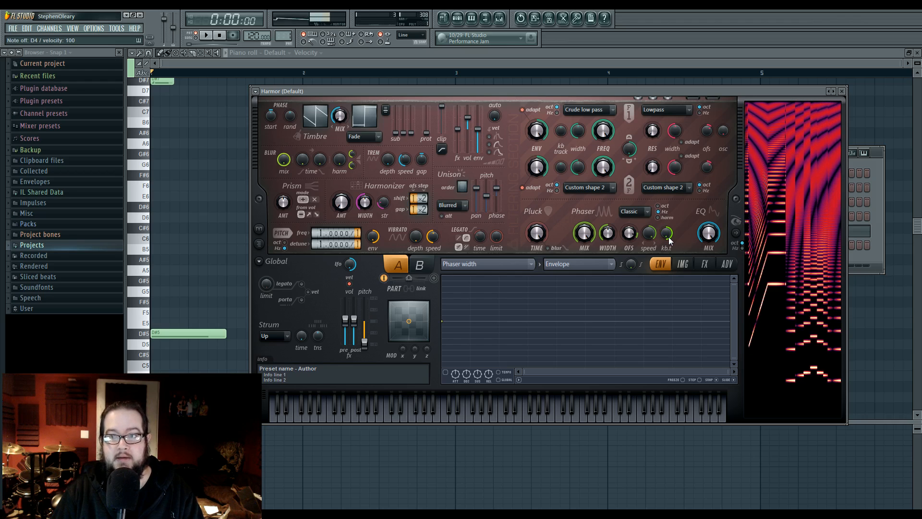
pyautogui.moveTo(668, 240); pyautogui.dragTo(668, 235)
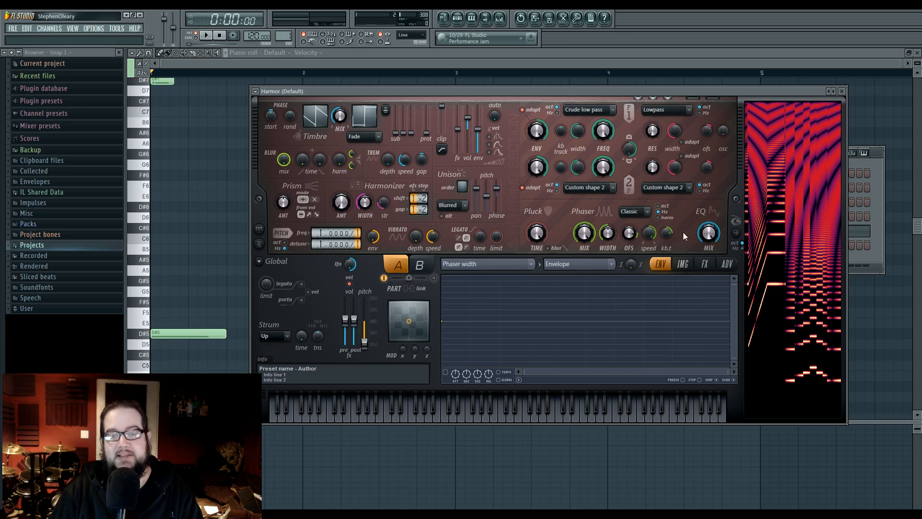
# Switch the phaser scale to harmonic and play notes to hear how the notches respond
pyautogui.scroll(-5, 665, 236)
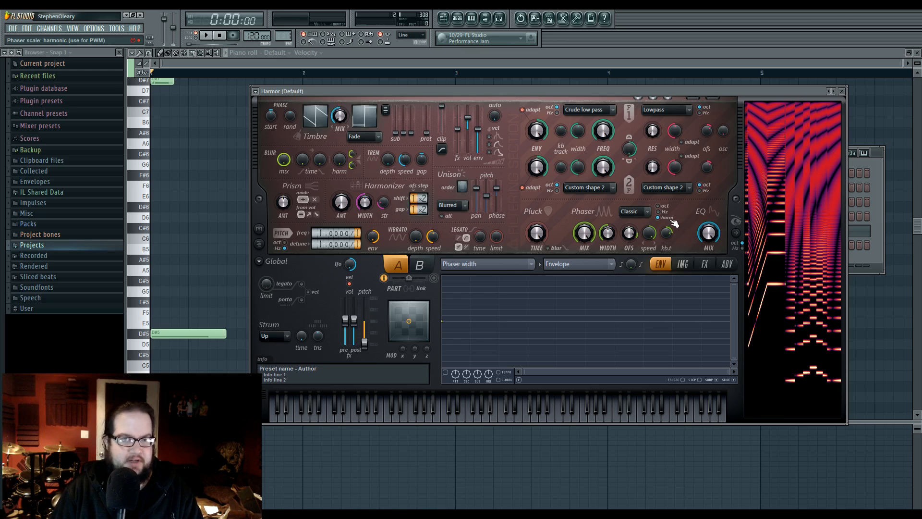
pyautogui.press('v')
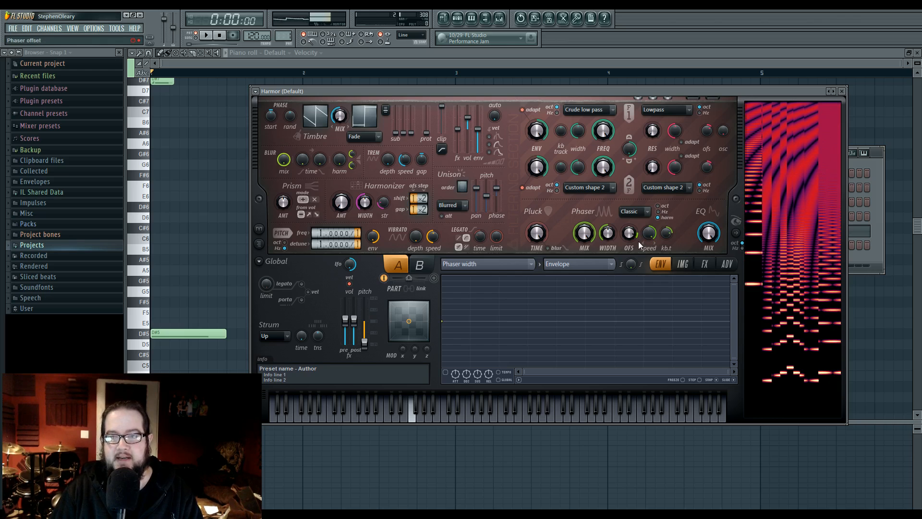
pyautogui.press('t')
pyautogui.press('m')
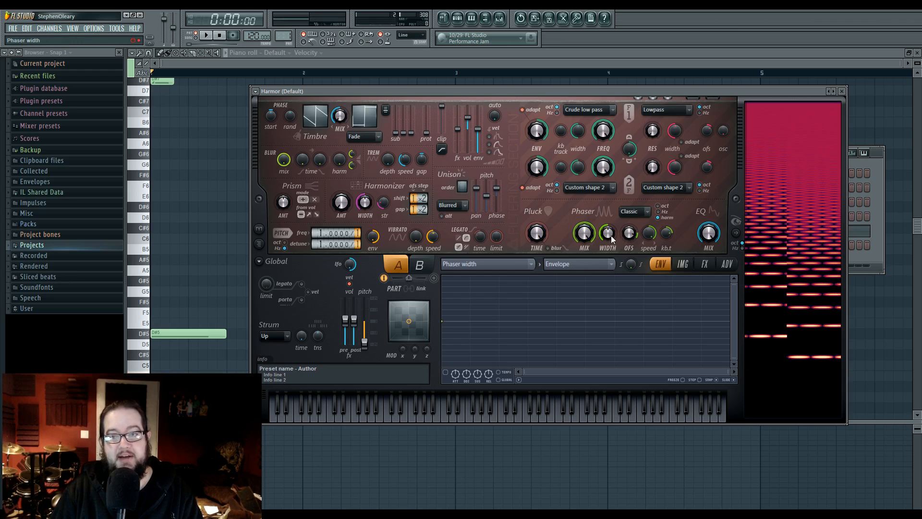
# Vary the phaser width with the harmonic scale active and play the slide pattern to hear the result
pyautogui.moveTo(612, 234); pyautogui.dragTo(611, 262)
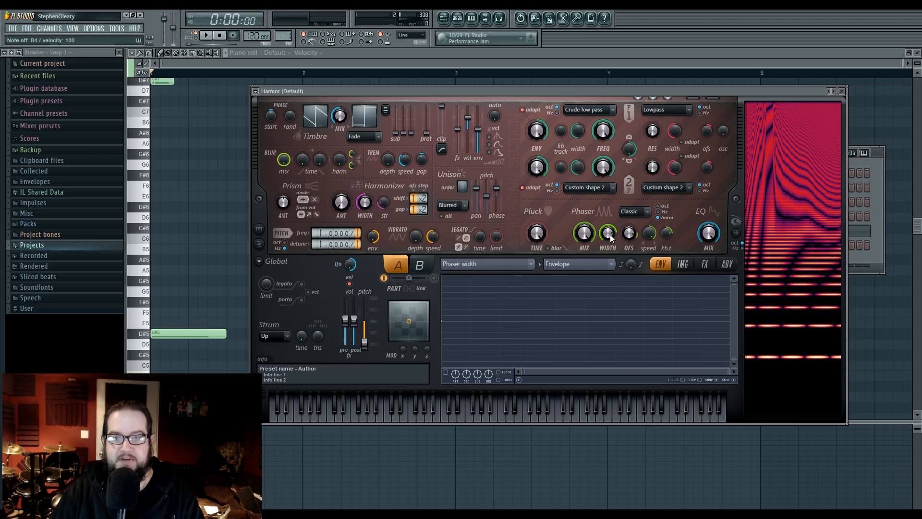
pyautogui.moveTo(610, 234); pyautogui.dragTo(608, 235)
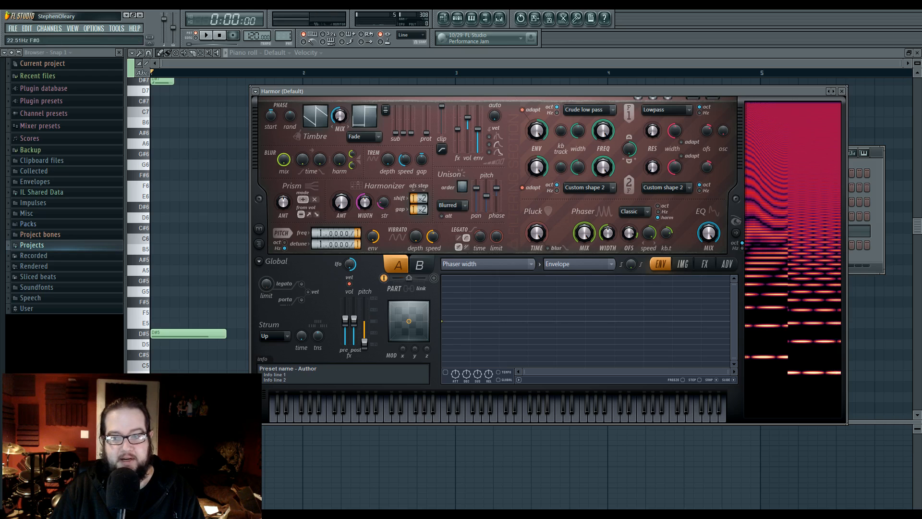
pyautogui.press('space')
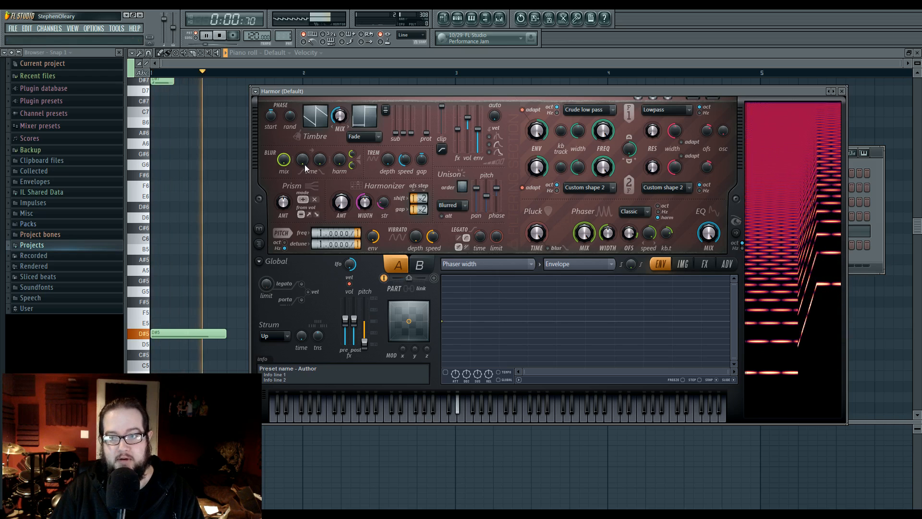
pyautogui.press('space')
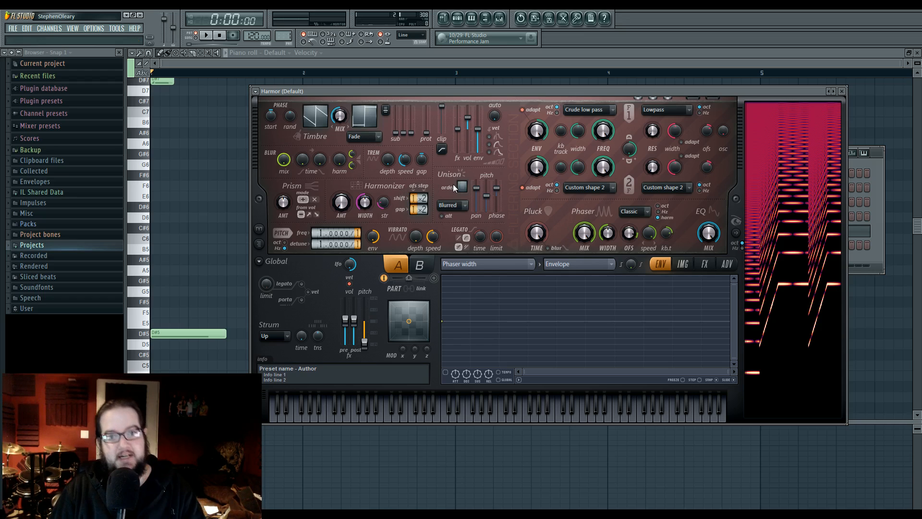
# Set the unison order to 2 with 0% panning and draw a curve with alternating dips and peaks for Harmonic unison pitch
pyautogui.moveTo(477, 190); pyautogui.dragTo(476, 212)
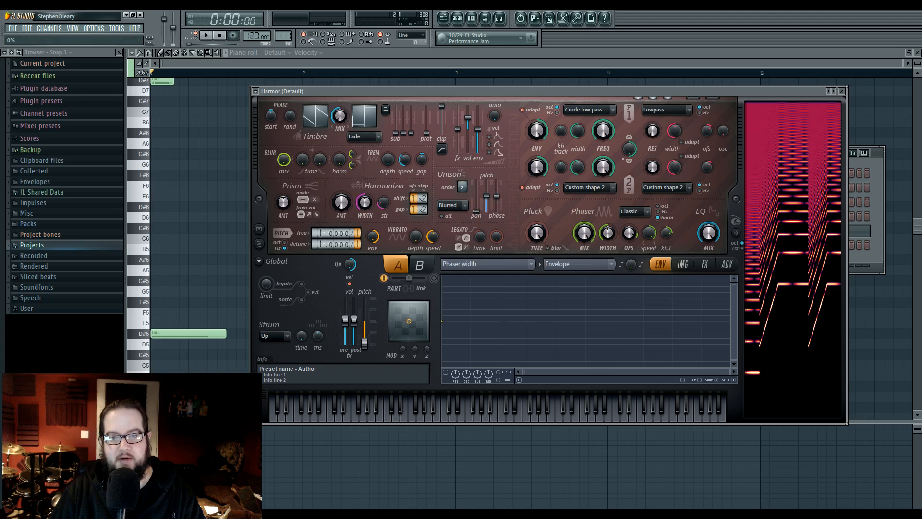
pyautogui.click(501, 264)
pyautogui.click(637, 268)
pyautogui.rightClick(484, 366)
pyautogui.rightClick(548, 281)
pyautogui.rightClick(612, 367)
pyautogui.rightClick(687, 299)
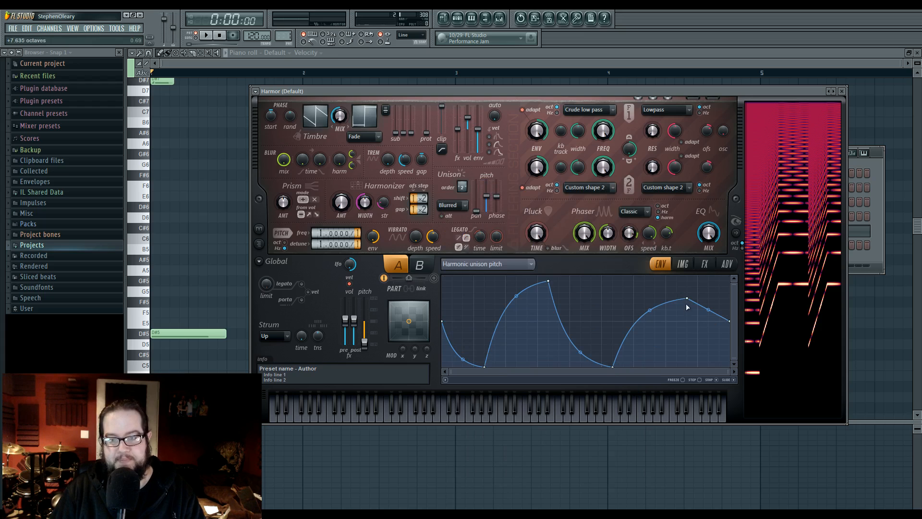
# Raise the unison pitch amount in stages, then shift the Harmonic unison pitch curve's first peak slightly earlier and lower
pyautogui.rightClick(487, 195)
pyautogui.click(486, 196)
pyautogui.moveTo(486, 198)
pyautogui.mouseDown()
pyautogui.moveTo(486, 180)
pyautogui.moveTo(489, 204)
pyautogui.moveTo(488, 191)
pyautogui.mouseUp()
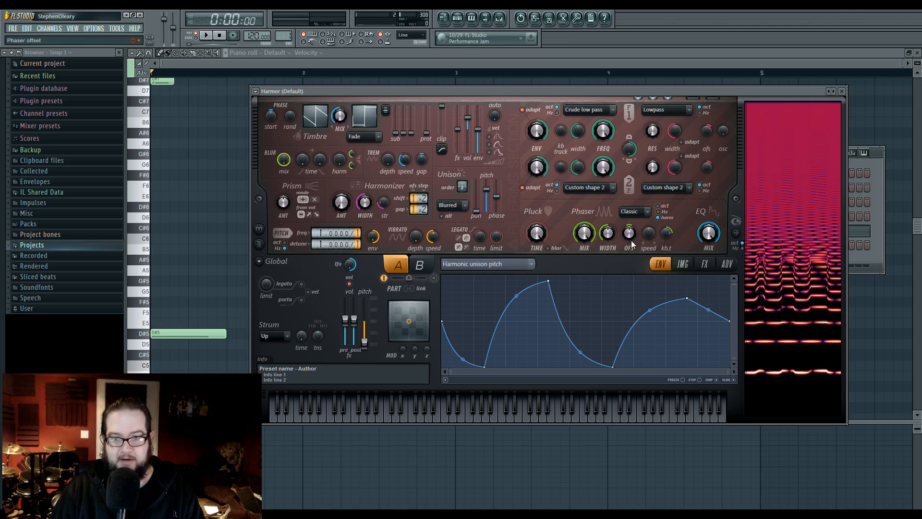
pyautogui.moveTo(486, 189); pyautogui.dragTo(486, 185)
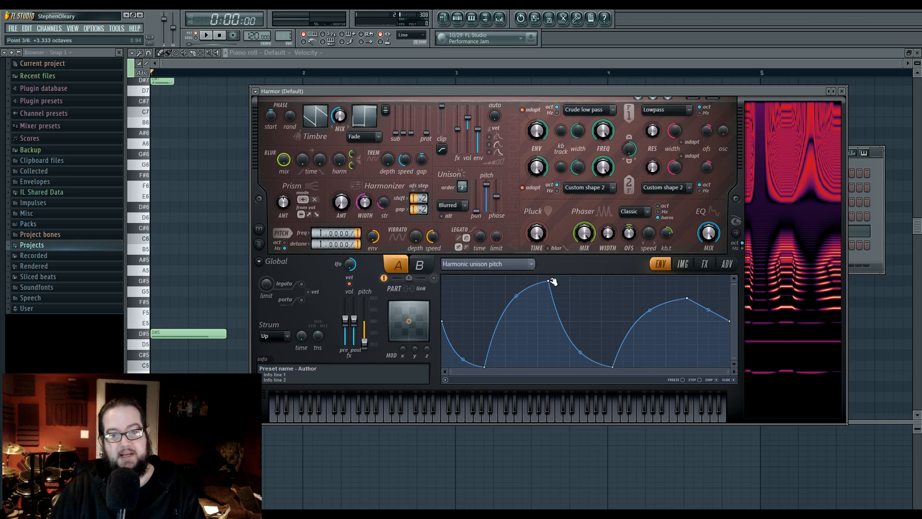
pyautogui.moveTo(548, 281)
pyautogui.mouseDown()
pyautogui.moveTo(515, 283)
pyautogui.moveTo(538, 284)
pyautogui.mouseUp()
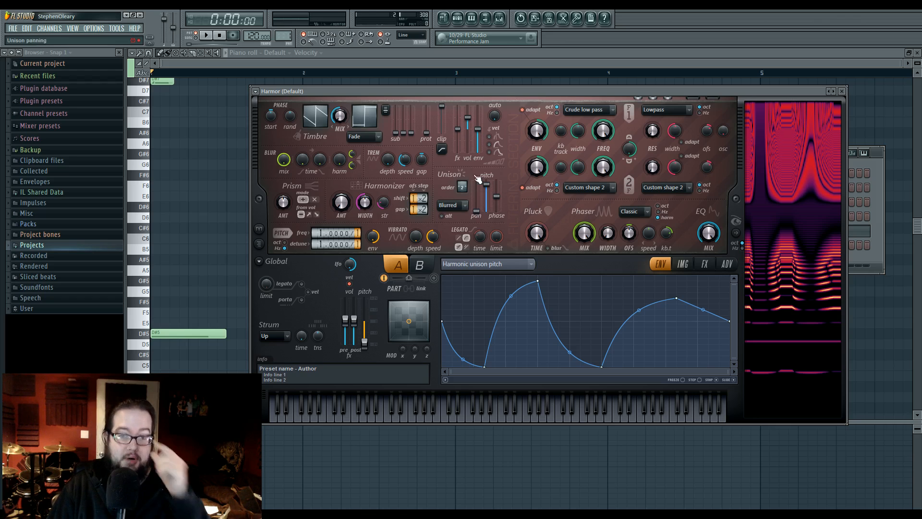
pyautogui.moveTo(544, 283)
pyautogui.mouseDown()
pyautogui.moveTo(572, 286)
pyautogui.moveTo(551, 288)
pyautogui.moveTo(550, 297)
pyautogui.mouseUp()
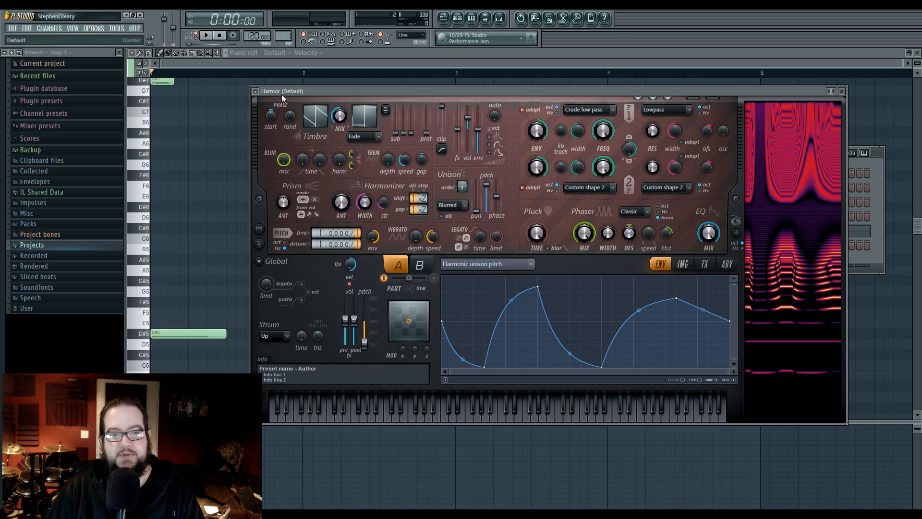
# Reset Harmor to the Default preset and lower its global pitch slider
pyautogui.click(255, 90)
pyautogui.moveTo(268, 96)
pyautogui.click(447, 86)
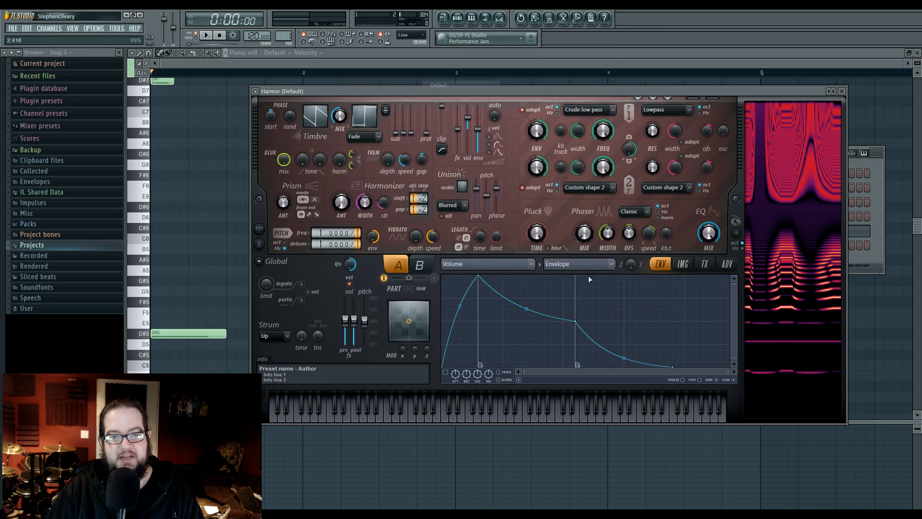
pyautogui.moveTo(364, 320); pyautogui.dragTo(365, 342)
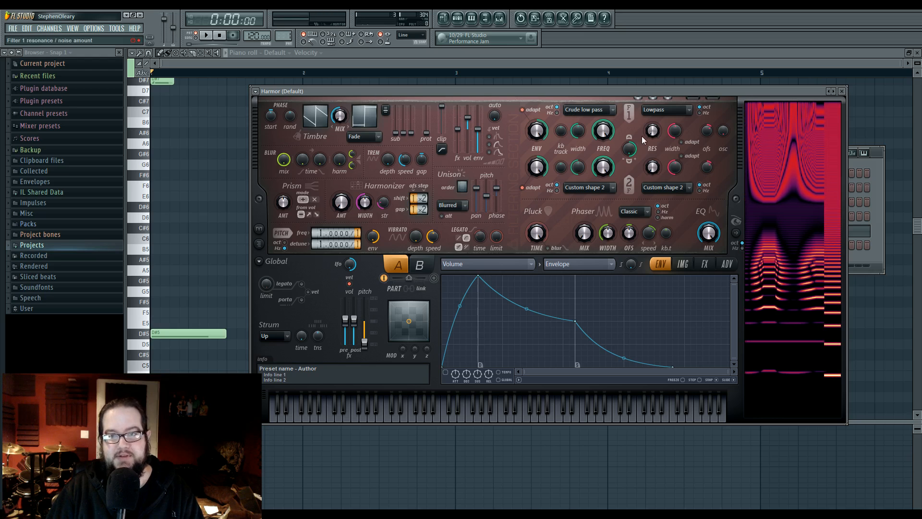
# Turn the phaser mix up fully and audition the Classic, Twins and Box phaser types
pyautogui.click(629, 214)
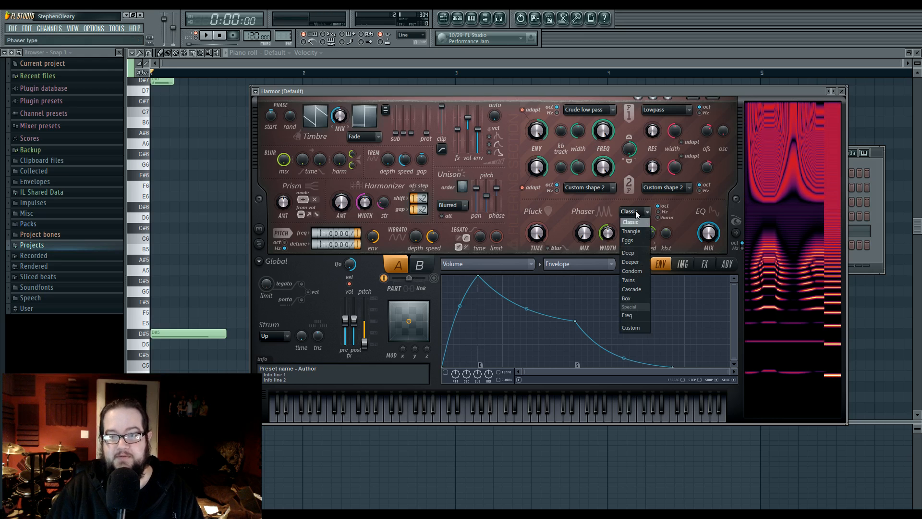
pyautogui.click(636, 212)
pyautogui.moveTo(588, 228); pyautogui.dragTo(589, 205)
pyautogui.click(629, 210)
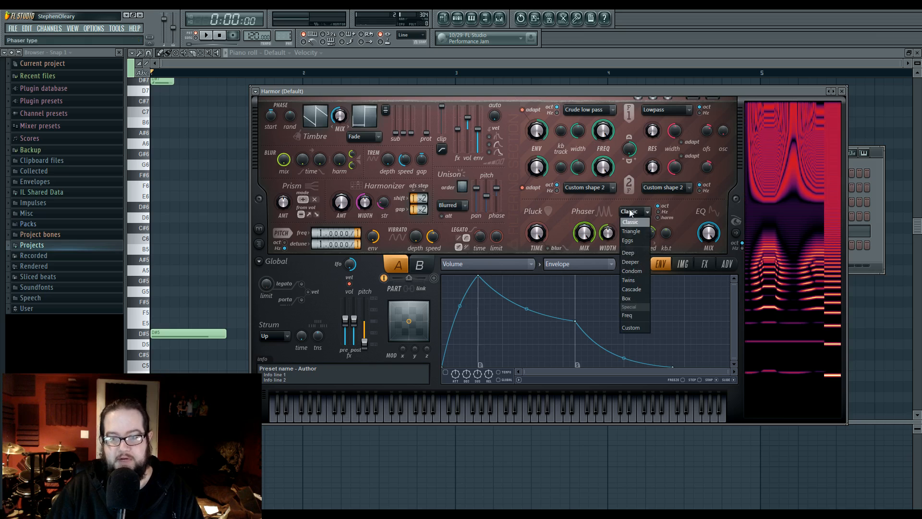
pyautogui.click(628, 253)
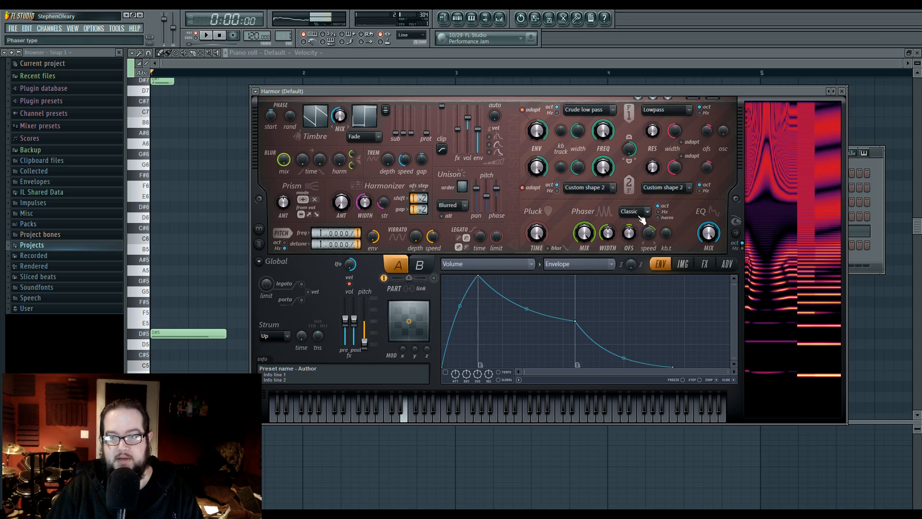
pyautogui.click(635, 211)
pyautogui.click(633, 280)
pyautogui.click(641, 211)
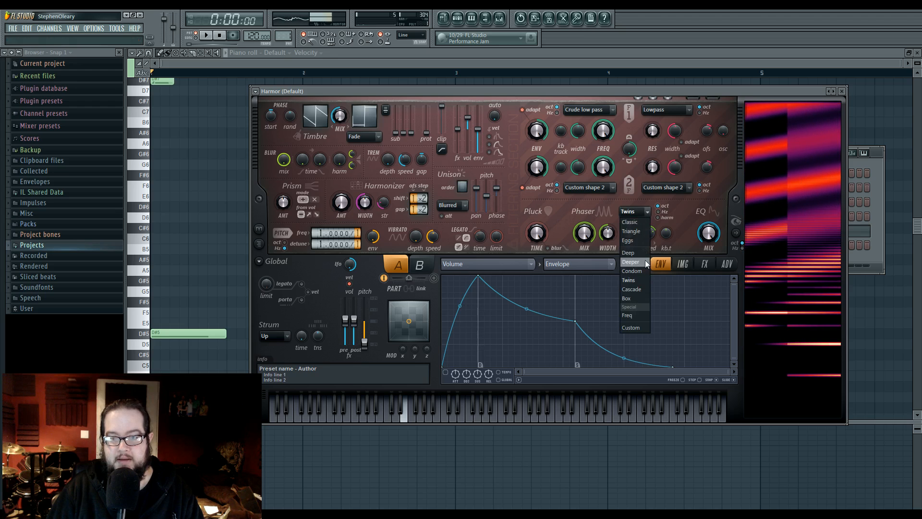
pyautogui.click(627, 298)
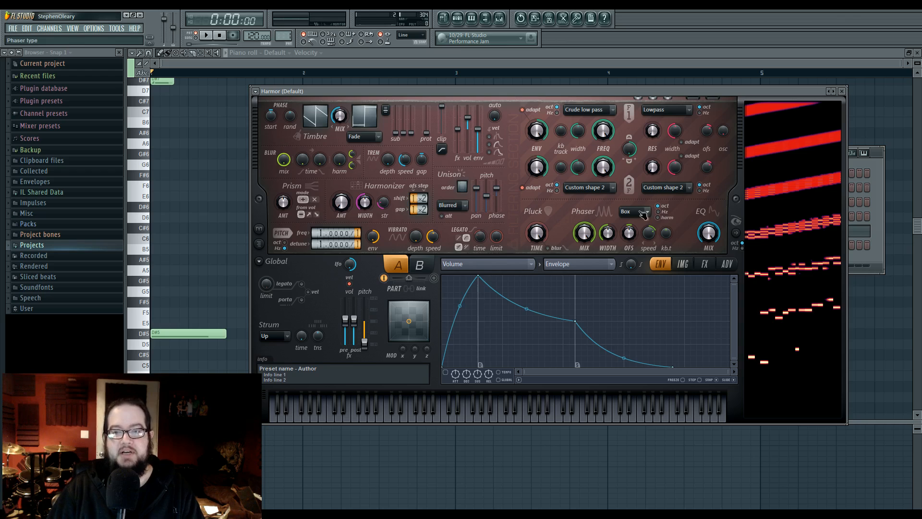
# Switch the phaser type to Custom and add points to the Phaser shape, forming two valleys around the center peak
pyautogui.scroll(-1, 644, 214)
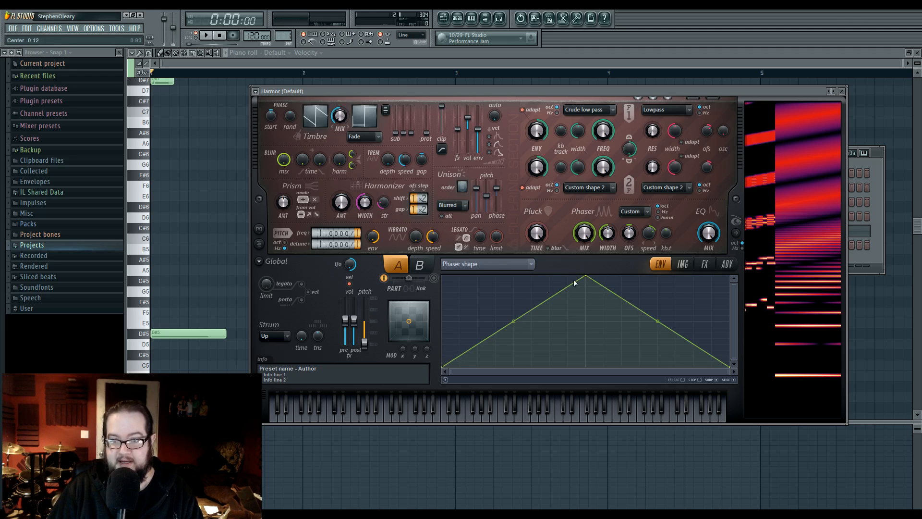
pyautogui.rightClick(550, 273)
pyautogui.moveTo(567, 284); pyautogui.dragTo(568, 387)
pyautogui.moveTo(623, 354); pyautogui.dragTo(625, 380)
pyautogui.moveTo(641, 283); pyautogui.dragTo(643, 262)
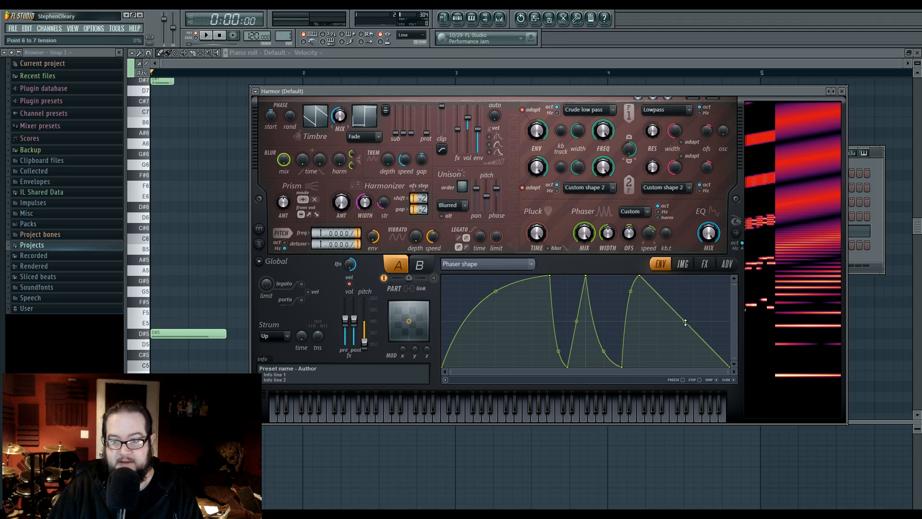
# Round the Phaser shape's outer segments, straighten the inner ones, move the second valley toward the center, and audition the phaser width
pyautogui.moveTo(685, 322); pyautogui.dragTo(686, 280)
pyautogui.rightClick(603, 351)
pyautogui.rightClick(558, 349)
pyautogui.rightClick(630, 291)
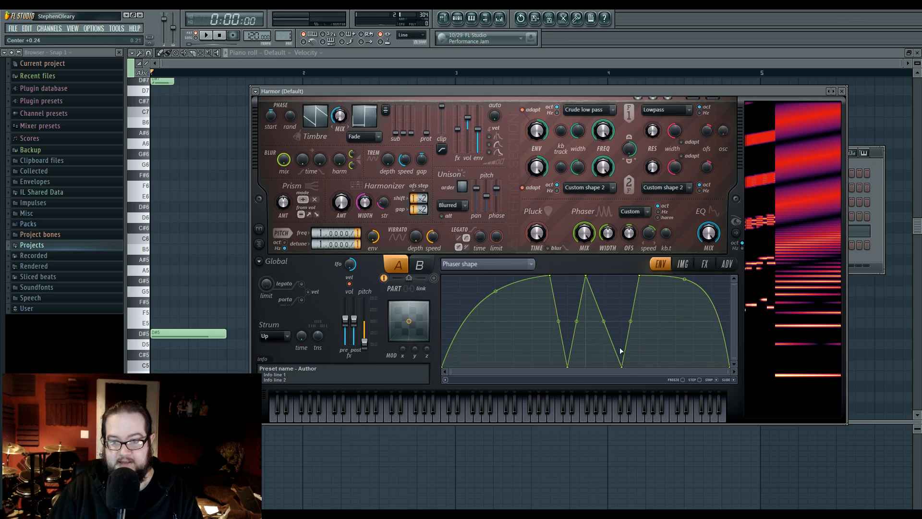
pyautogui.moveTo(621, 366); pyautogui.dragTo(603, 366)
pyautogui.moveTo(495, 291); pyautogui.dragTo(495, 283)
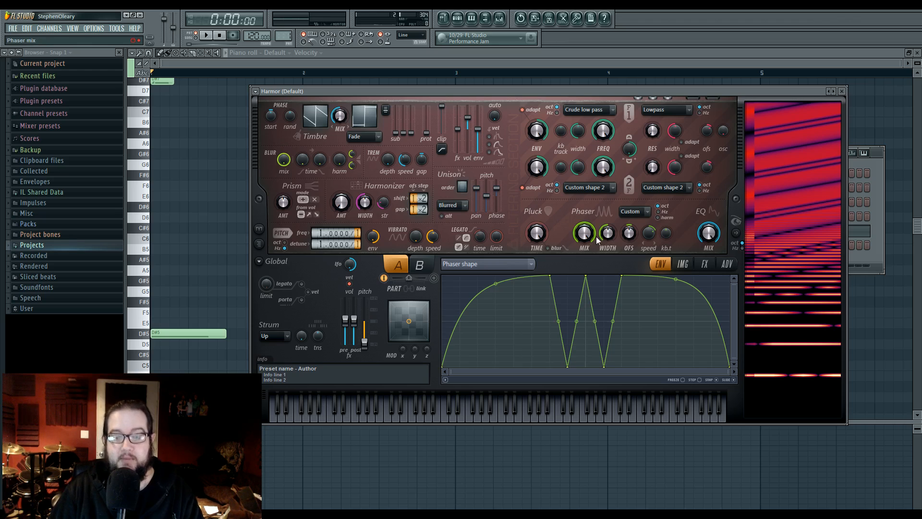
pyautogui.moveTo(608, 234)
pyautogui.mouseDown()
pyautogui.moveTo(608, 223)
pyautogui.moveTo(610, 232)
pyautogui.mouseUp()
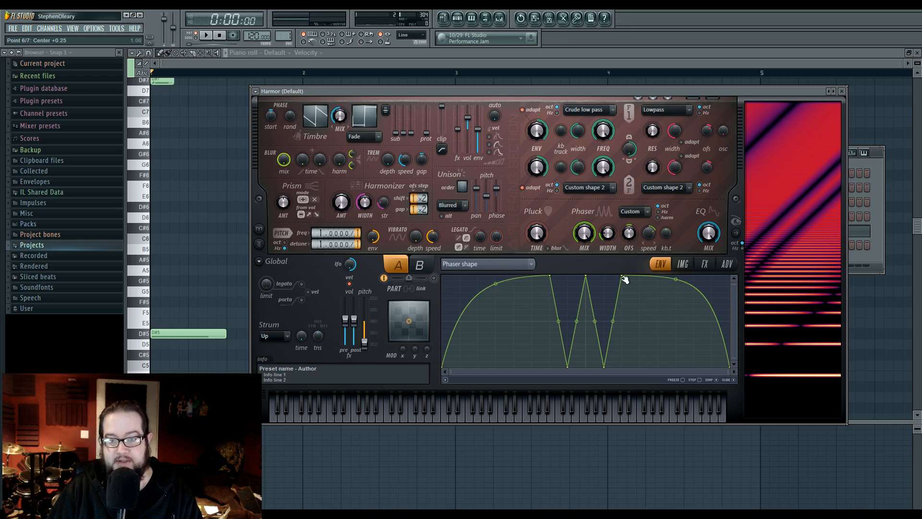
# Make the two valleys' outer edges vertical and lower the center peak to form one wide notch, playing notes to hear it
pyautogui.moveTo(623, 276); pyautogui.dragTo(611, 274)
pyautogui.moveTo(554, 277); pyautogui.dragTo(567, 275)
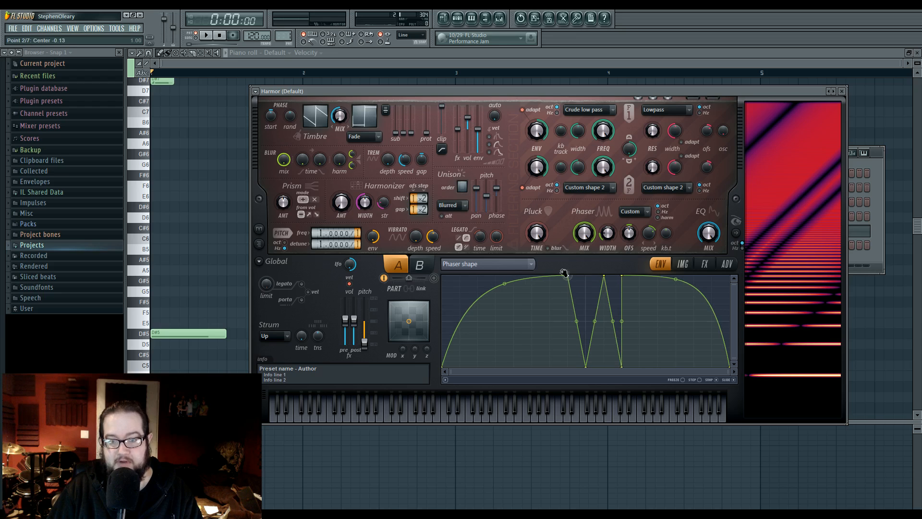
pyautogui.press('c')
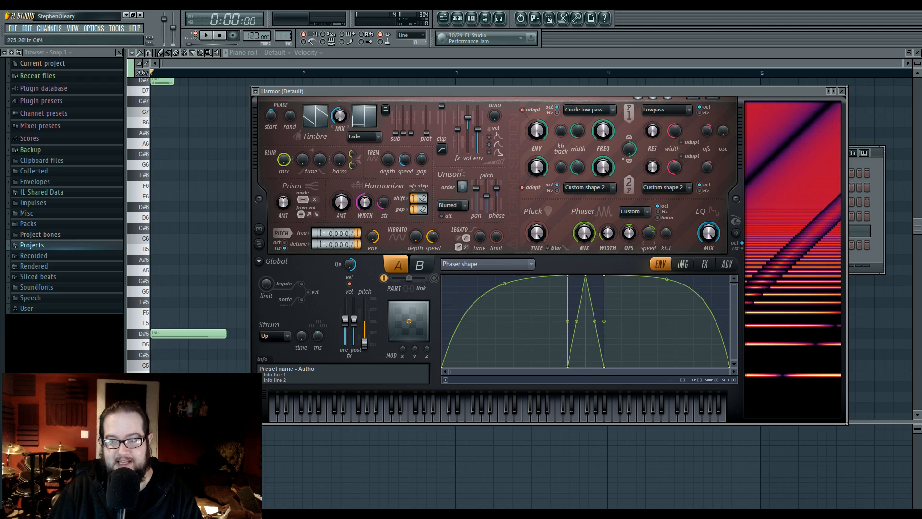
pyautogui.moveTo(586, 275); pyautogui.dragTo(579, 375)
pyautogui.press('c')
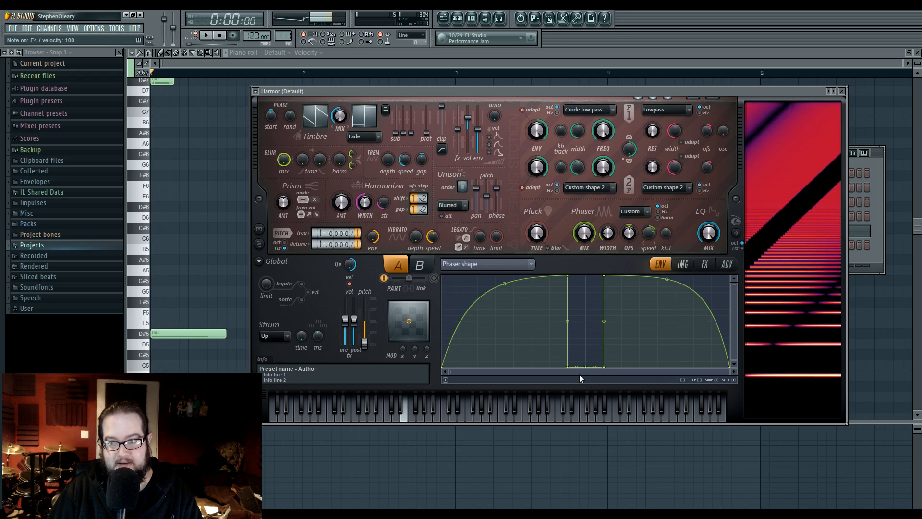
# Switch the phaser type to Freq and move the synth window further left over the piano roll
pyautogui.click(636, 213)
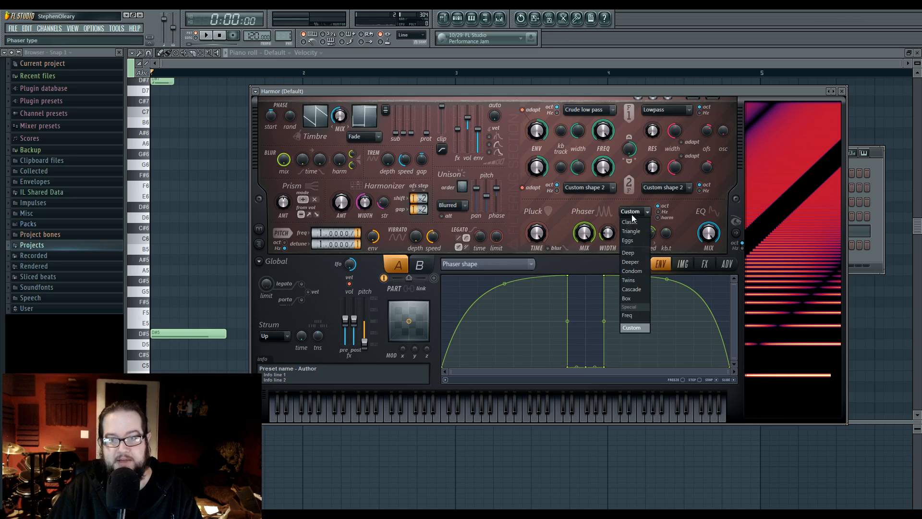
pyautogui.click(641, 312)
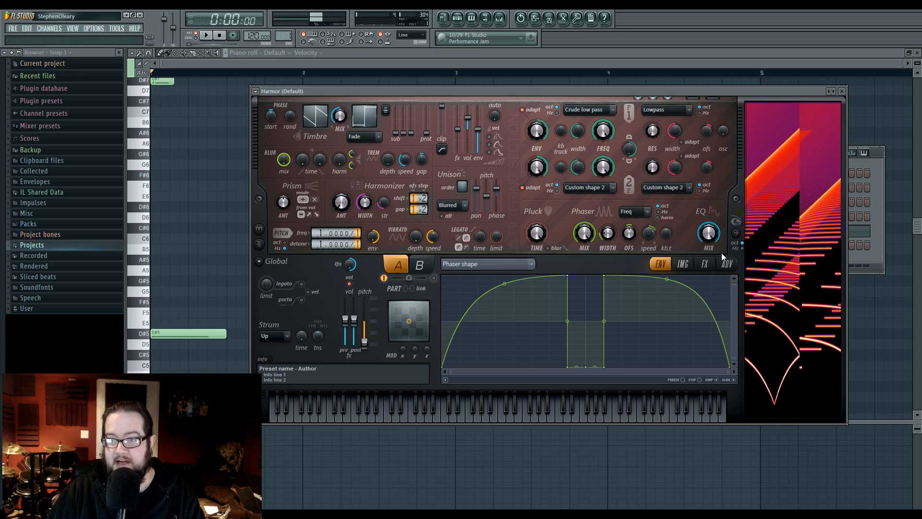
pyautogui.moveTo(681, 95); pyautogui.dragTo(631, 104)
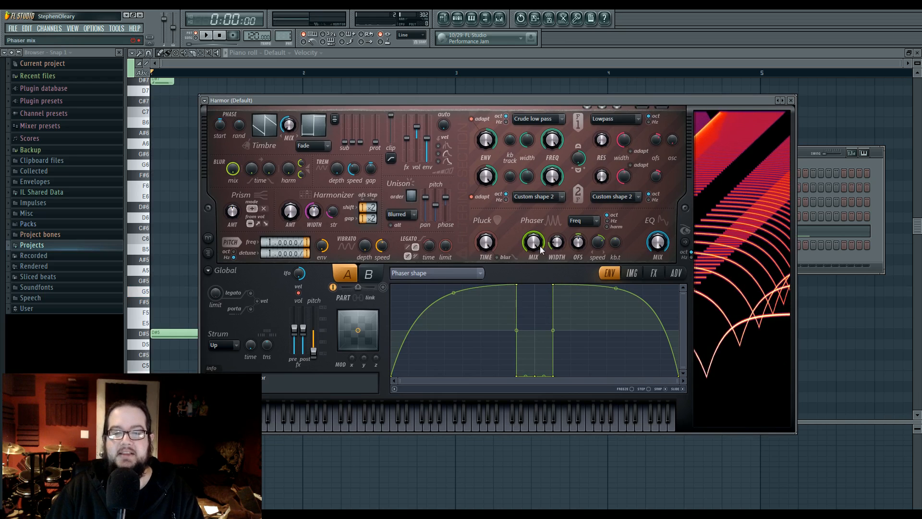
# Try the Freq phaser's mix at 47% and 51%, readjust it, and play a note to hear the pitch modulation
pyautogui.moveTo(534, 242); pyautogui.dragTo(533, 265)
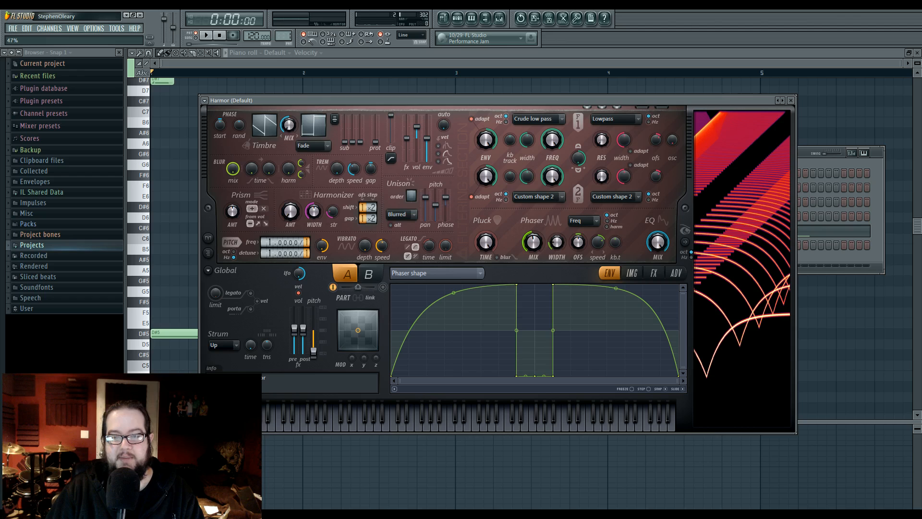
pyautogui.moveTo(536, 245); pyautogui.dragTo(536, 248)
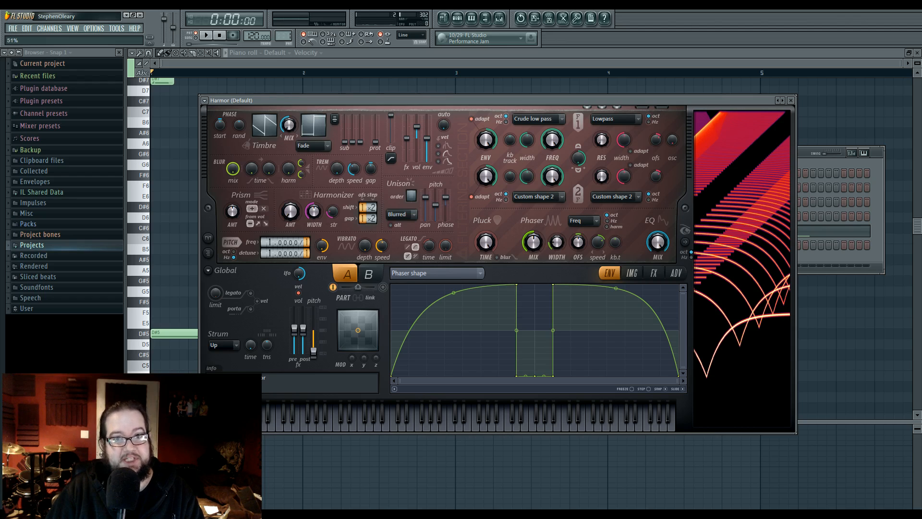
pyautogui.moveTo(535, 244); pyautogui.dragTo(537, 223)
pyautogui.press('v')
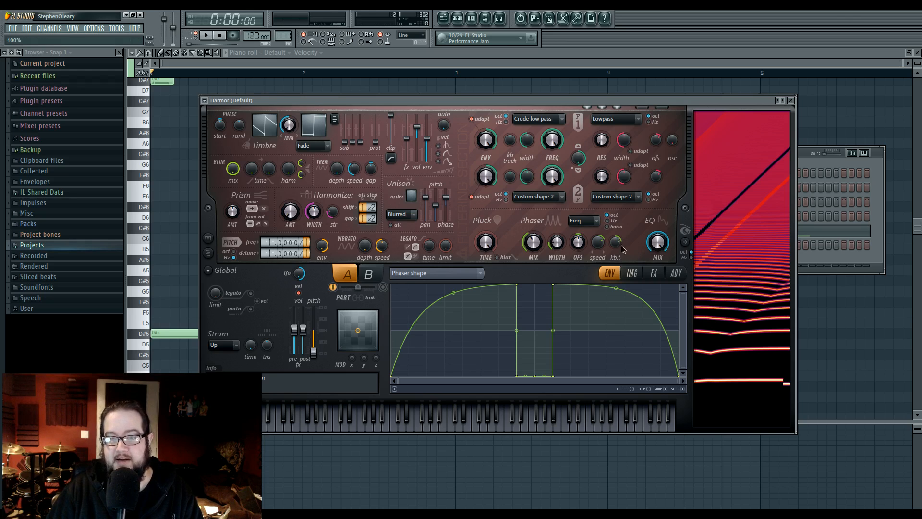
# Adjust the phaser's keyboard tracking and play low and high notes to compare the modulation
pyautogui.press('v')
pyautogui.moveTo(617, 244); pyautogui.dragTo(615, 244)
pyautogui.press('r')
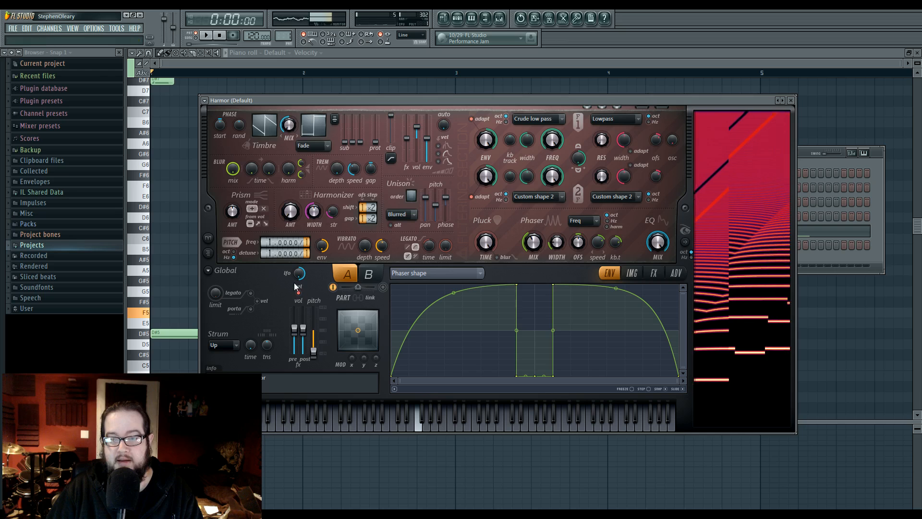